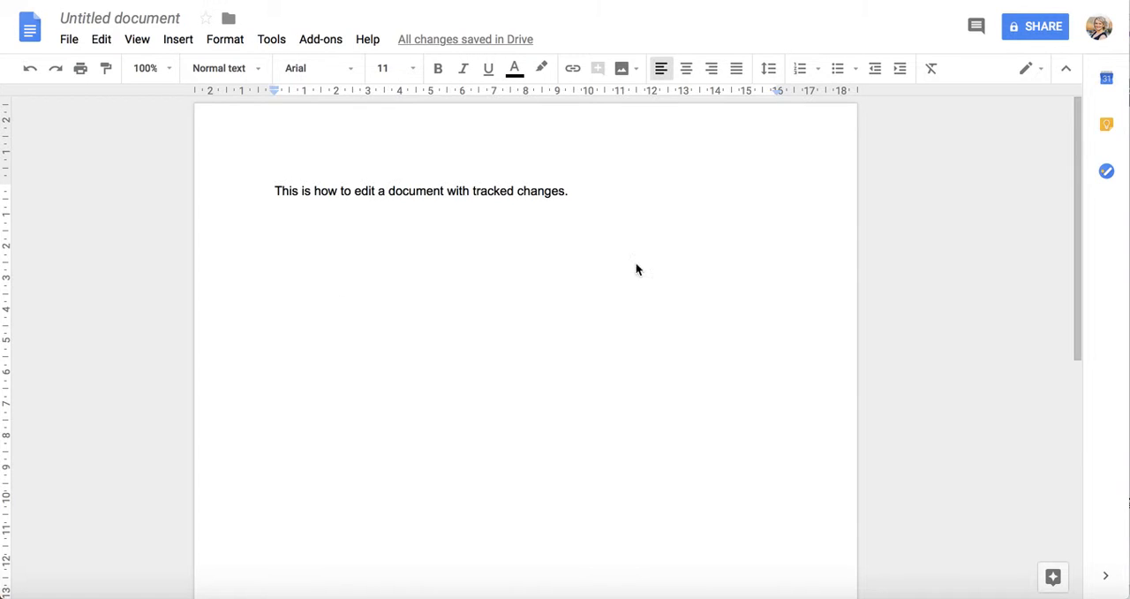
Step: Add a new line reading "Make new text." below the first sentence
{"action": "left_click", "coordinate": [273, 190]}
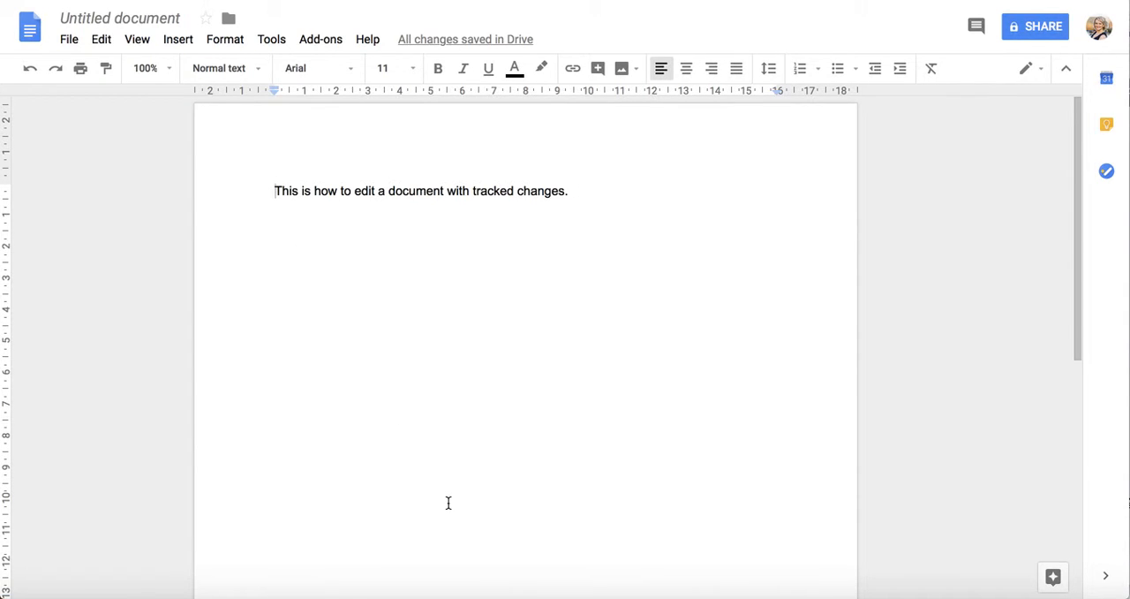
{"action": "left_click", "coordinate": [597, 186]}
{"action": "key", "text": "Return"}
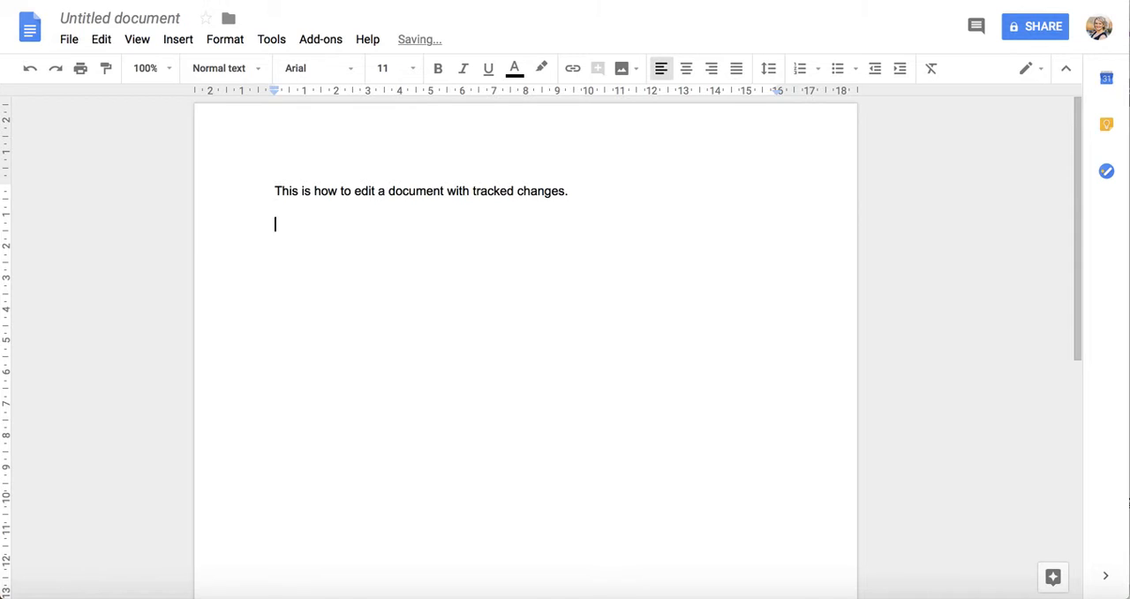
{"action": "type", "text": "Make new e"}
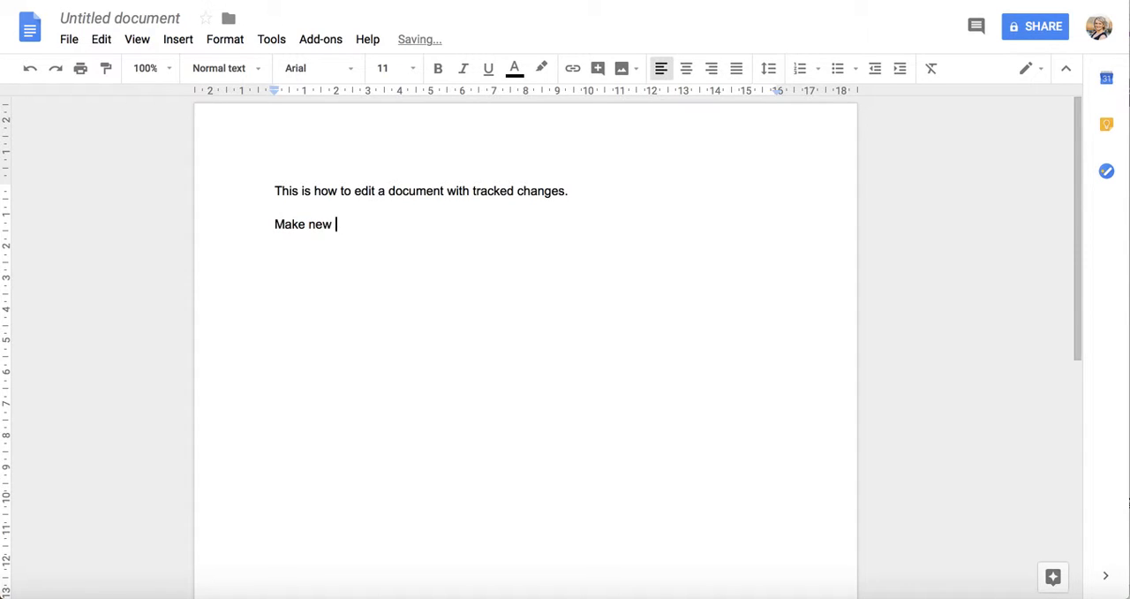
{"action": "key", "text": "BackSpace"}
{"action": "type", "text": "text."}
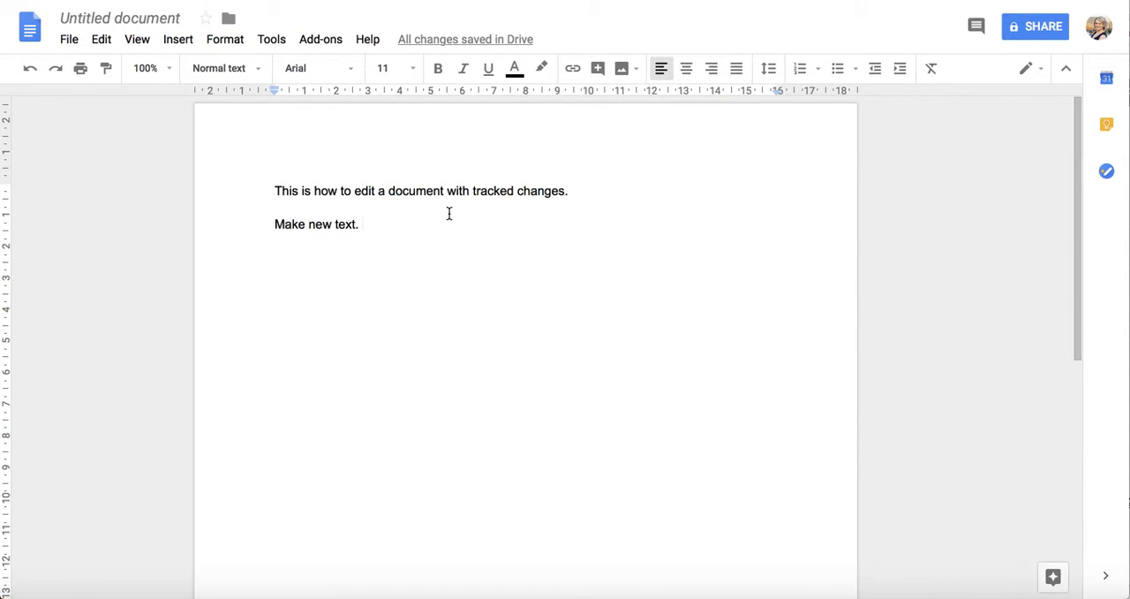
Step: Shorten the second line of the document to "Make."
{"action": "key", "text": "Return"}
{"action": "key", "text": "BackSpace"}
{"action": "key", "text": "BackSpace"}
{"action": "key", "text": "BackSpace"}
{"action": "key", "text": "BackSpace"}
{"action": "key", "text": "BackSpace"}
{"action": "key", "text": "BackSpace"}
{"action": "key", "text": "BackSpace"}
{"action": "key", "text": "BackSpace"}
{"action": "key", "text": "BackSpace"}
{"action": "key", "text": "BackSpace"}
{"action": "key", "text": "BackSpace"}
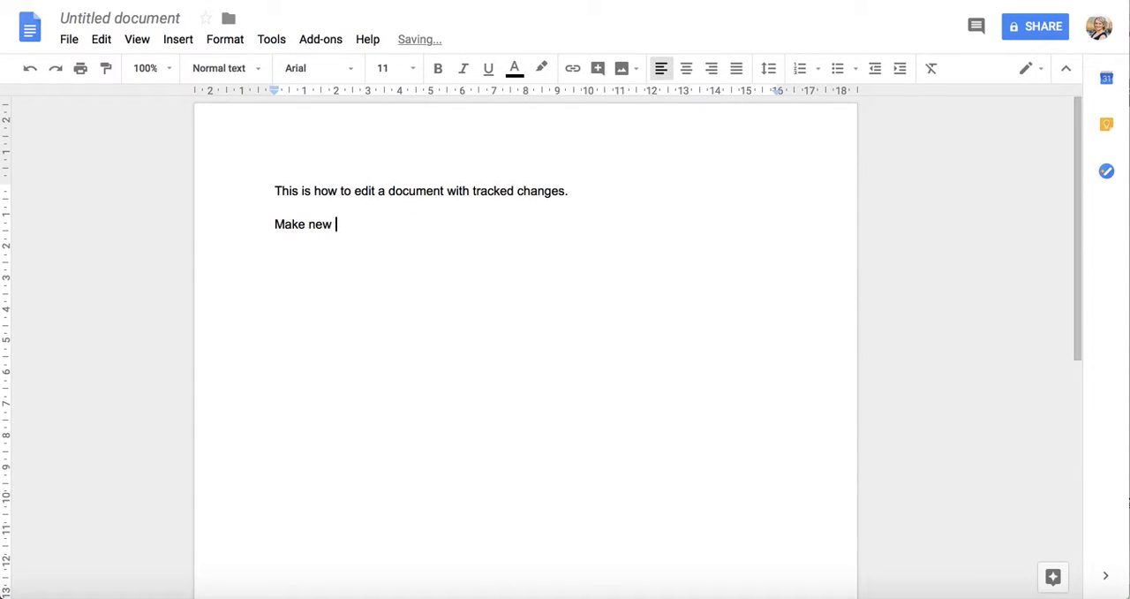
{"action": "type", "text": ". m"}
{"action": "key", "text": "BackSpace"}
{"action": "key", "text": "BackSpace"}
Step: Attach the comment "was that make new text?" to the word "Make." in the second line
{"action": "left_click_drag", "start_coordinate": [311, 224], "coordinate": [247, 222]}
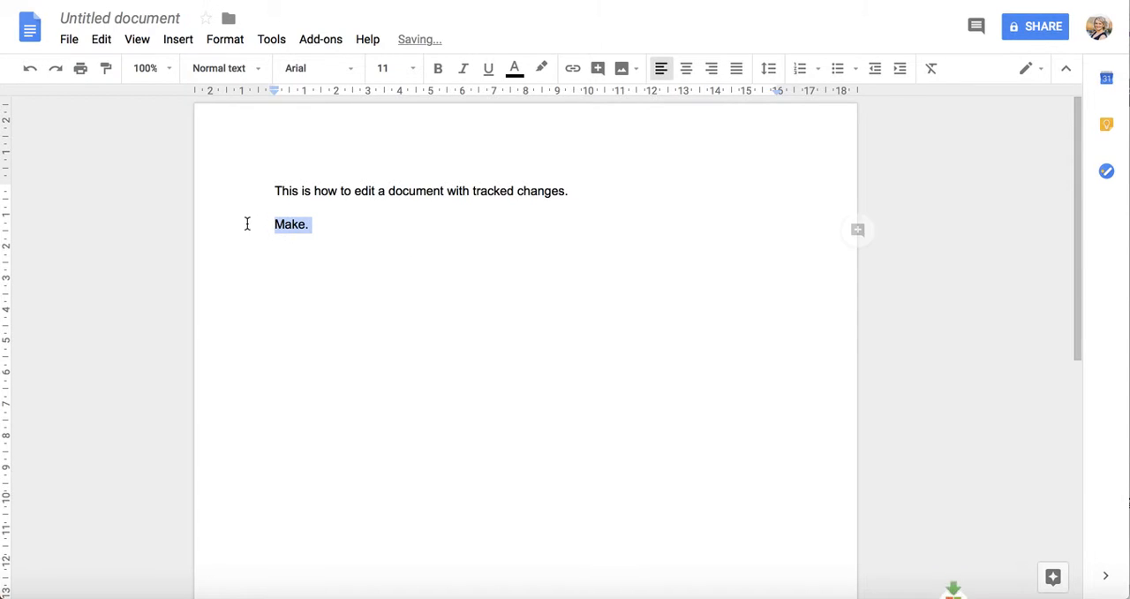
{"action": "left_click", "coordinate": [391, 220]}
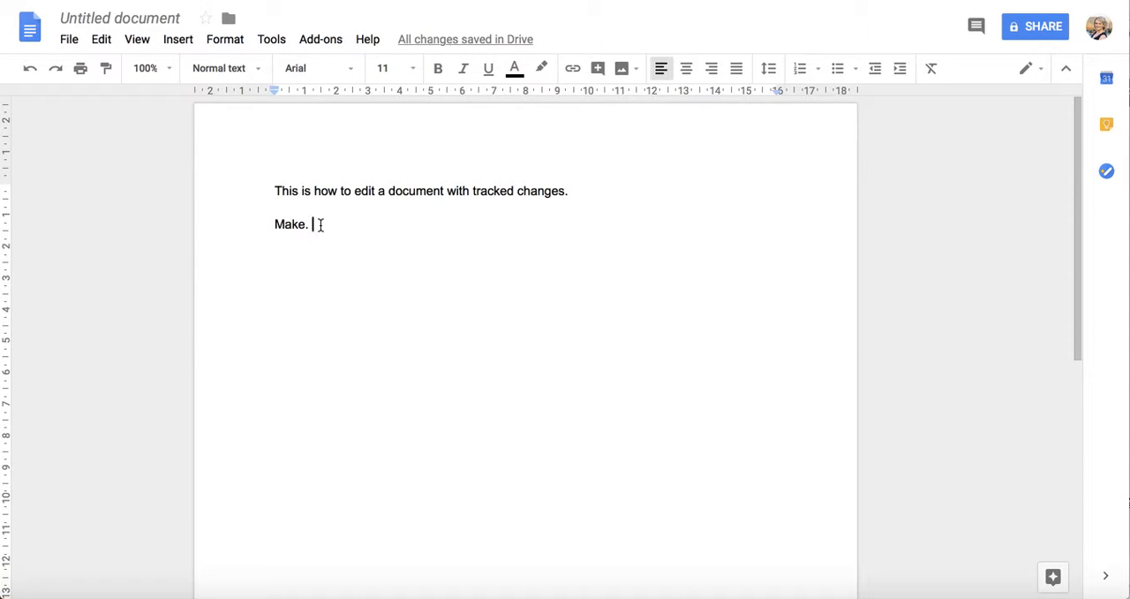
{"action": "left_click_drag", "start_coordinate": [315, 224], "coordinate": [204, 227]}
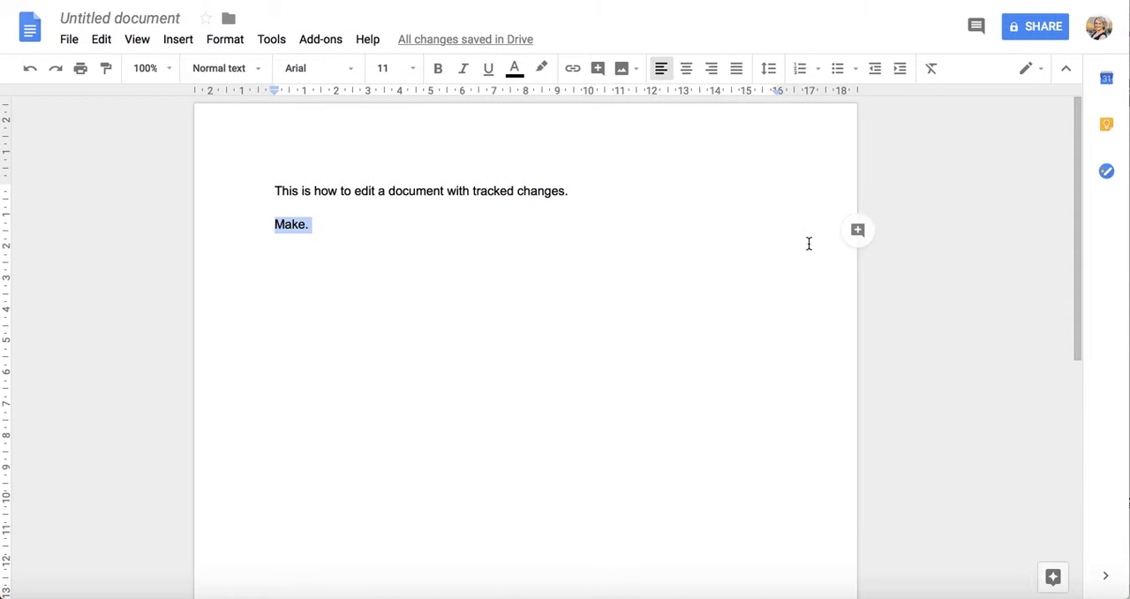
{"action": "left_click", "coordinate": [859, 231]}
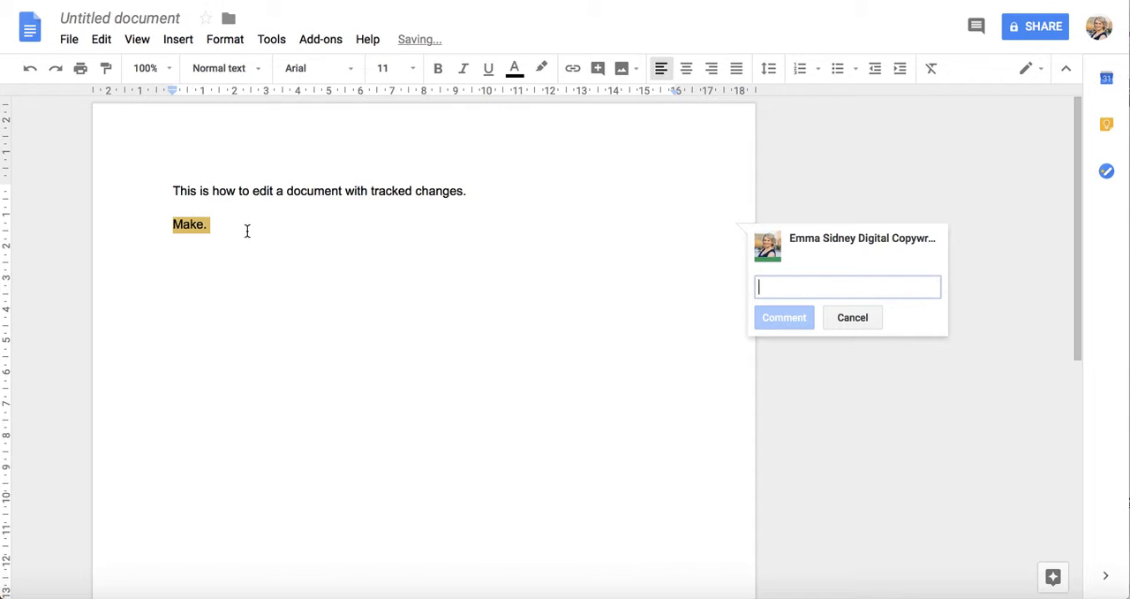
{"action": "type", "text": "was t"}
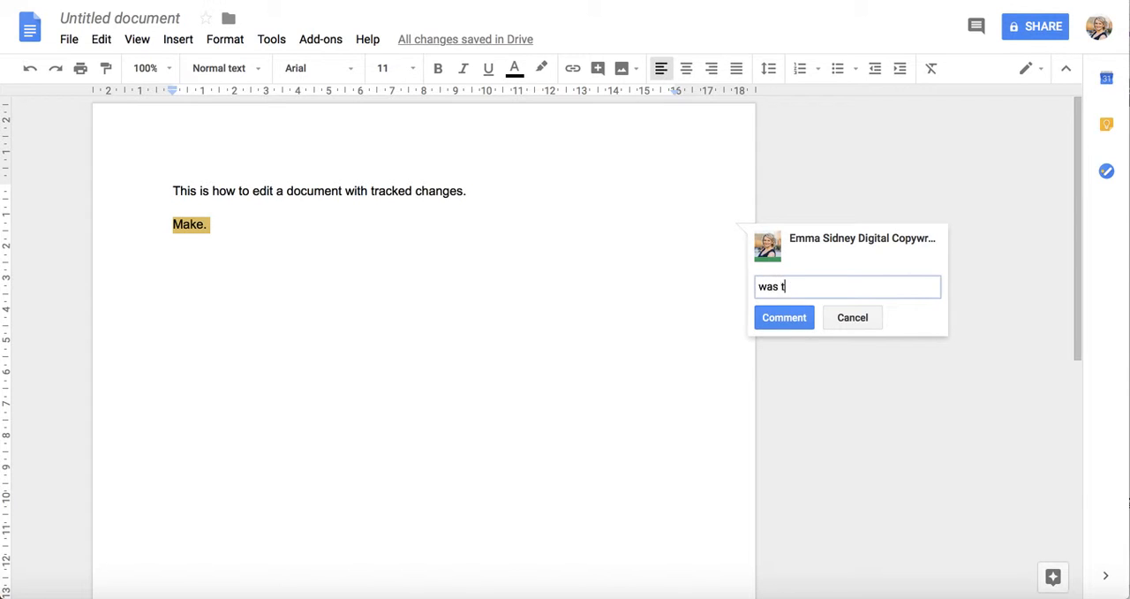
{"action": "type", "text": "hat make new text?"}
{"action": "left_click", "coordinate": [781, 322]}
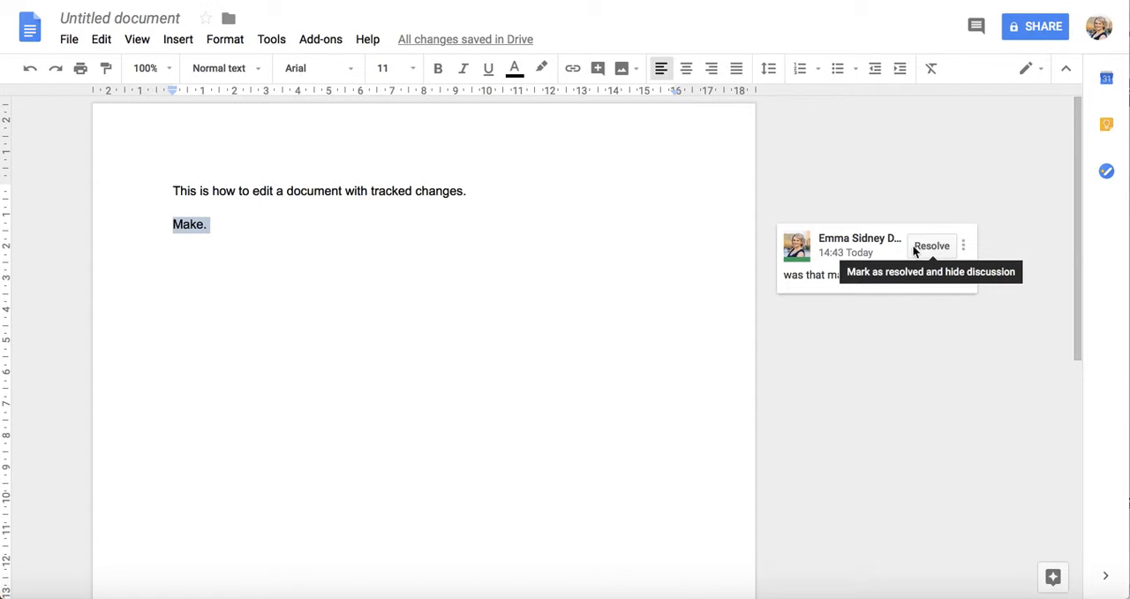
Step: Reply "yes sorry I fixed it." to the comment on the second line
{"action": "left_click", "coordinate": [826, 283]}
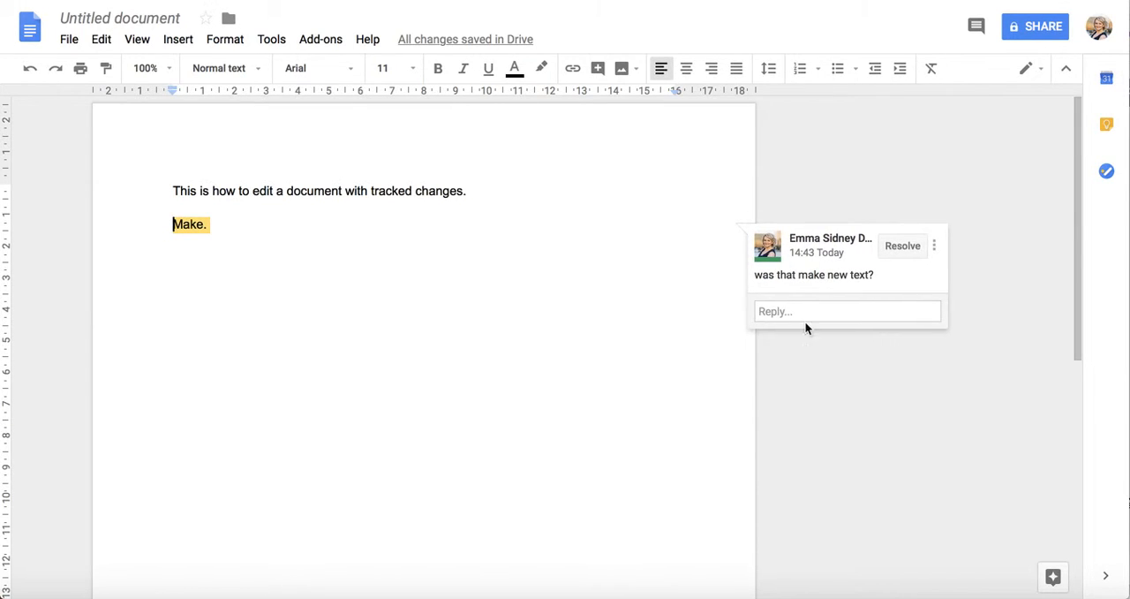
{"action": "left_click", "coordinate": [790, 312]}
{"action": "type", "text": "yes "}
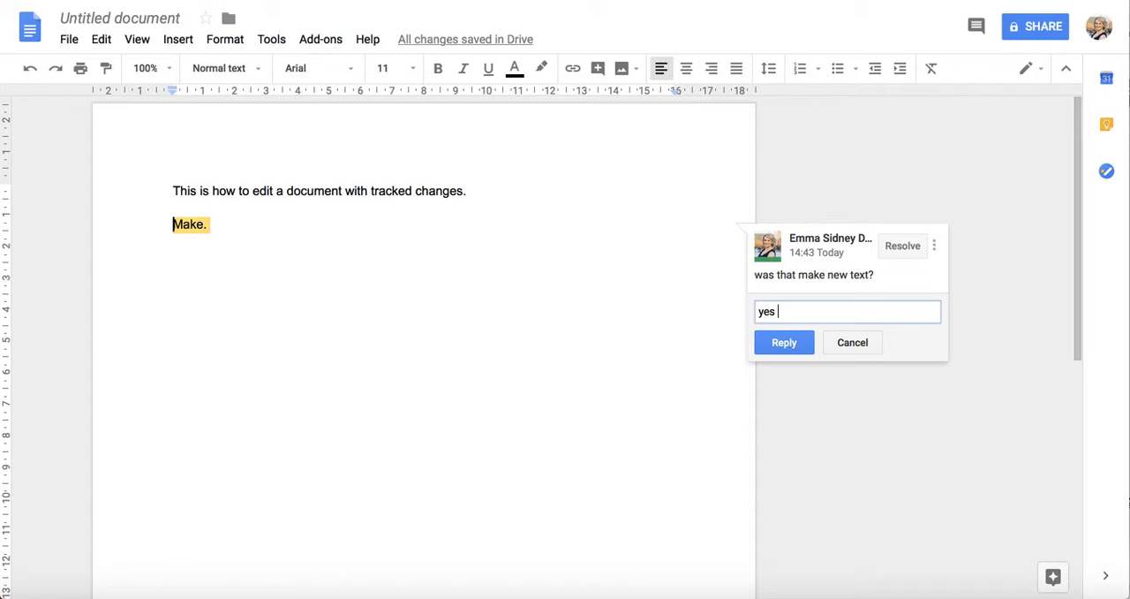
{"action": "type", "text": "sorry I fixed it."}
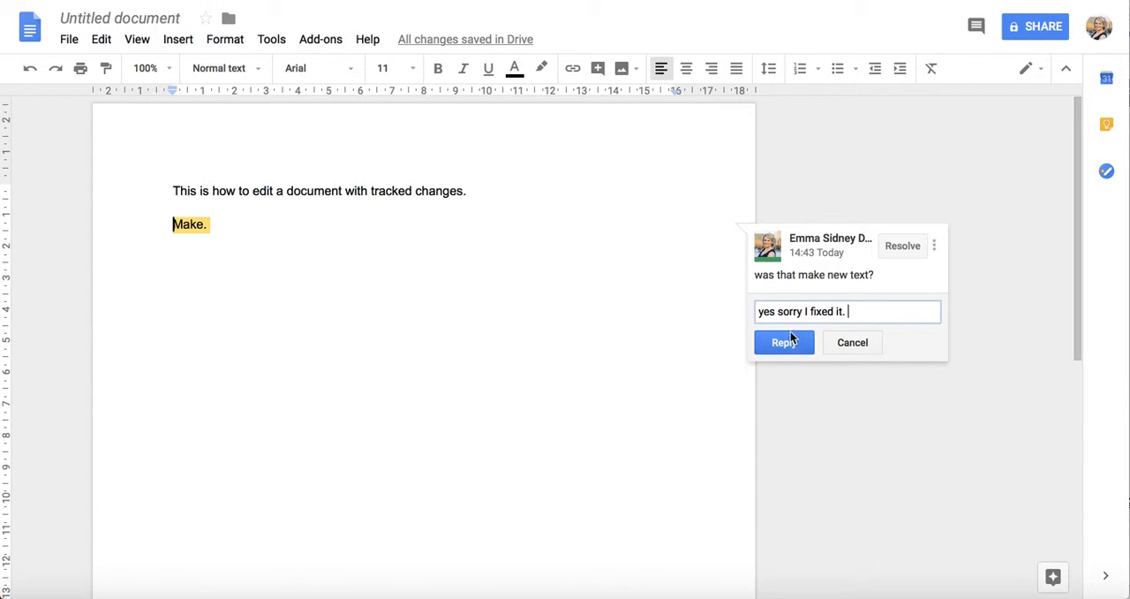
{"action": "left_click", "coordinate": [785, 344]}
Step: Complete the commented line so it reads "Make new text." and resolve its comment thread
{"action": "left_click", "coordinate": [258, 235]}
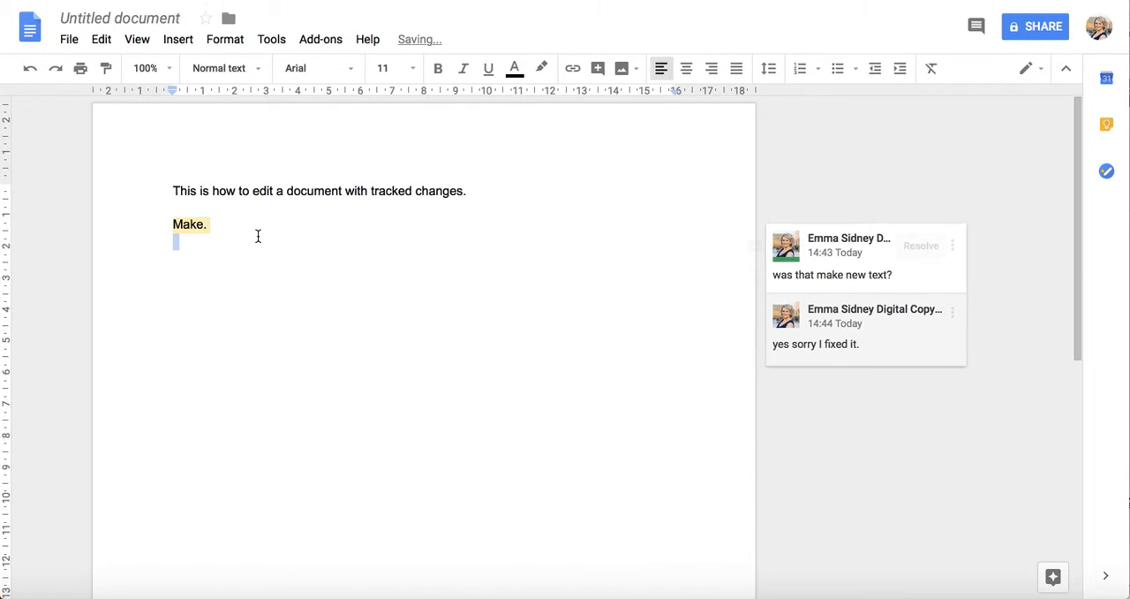
{"action": "key", "text": "BackSpace"}
{"action": "key", "text": "BackSpace"}
{"action": "type", "text": "new Tex"}
{"action": "key", "text": "BackSpace"}
{"action": "key", "text": "BackSpace"}
{"action": "key", "text": "BackSpace"}
{"action": "key", "text": "BackSpace"}
{"action": "key", "text": "BackSpace"}
{"action": "key", "text": "BackSpace"}
{"action": "type", "text": "w text."}
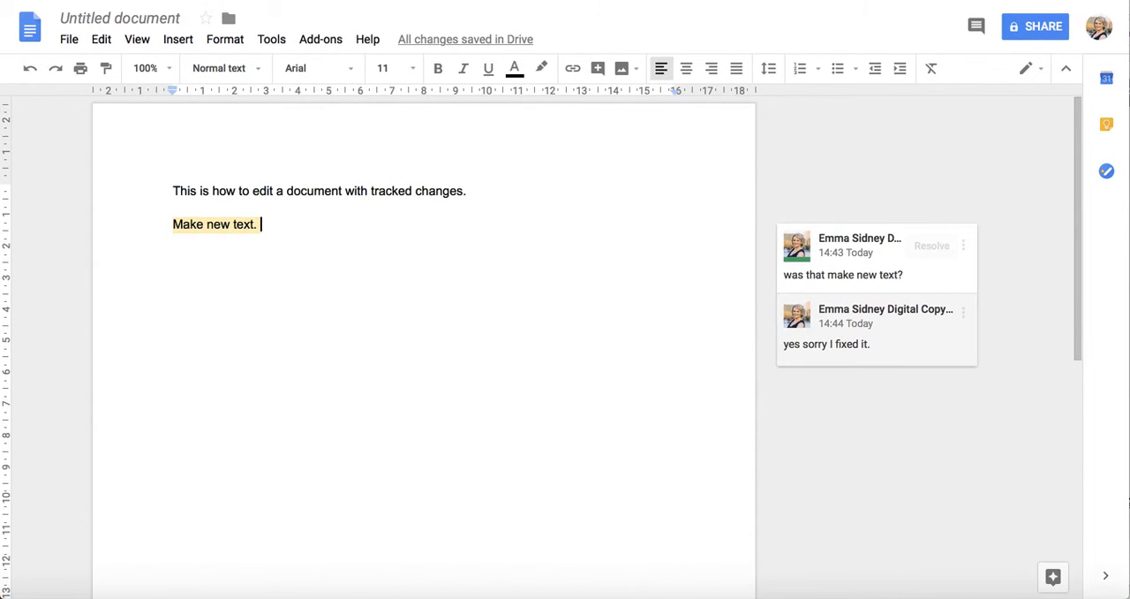
{"action": "left_click", "coordinate": [933, 246]}
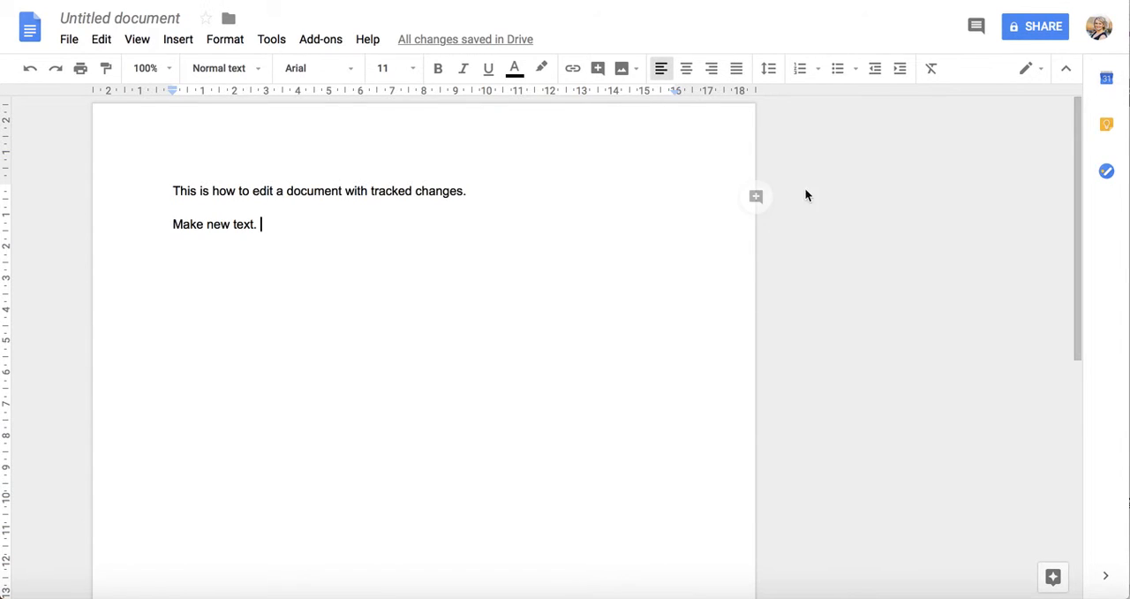
Step: Select Editing as the document mode and review the other available modes
{"action": "left_click", "coordinate": [1039, 73]}
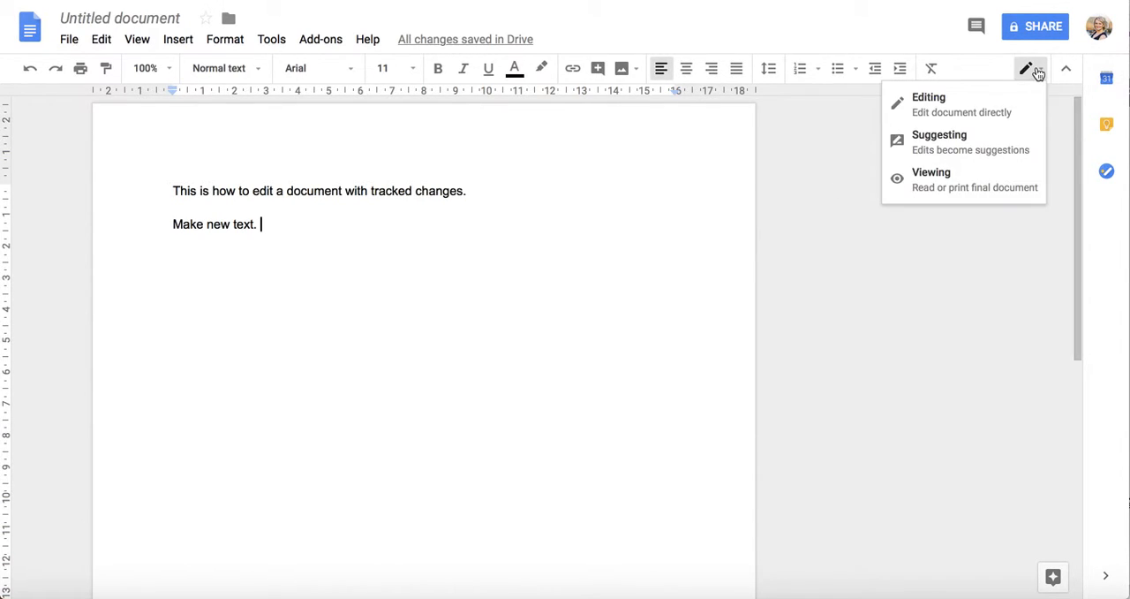
{"action": "left_click", "coordinate": [939, 117]}
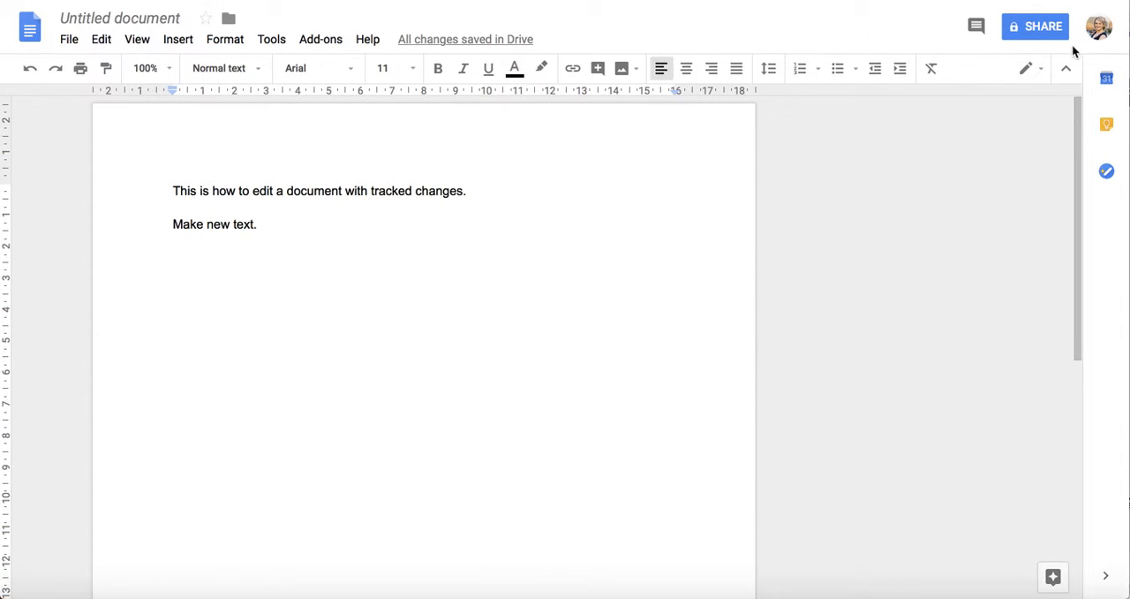
{"action": "left_click", "coordinate": [1041, 71]}
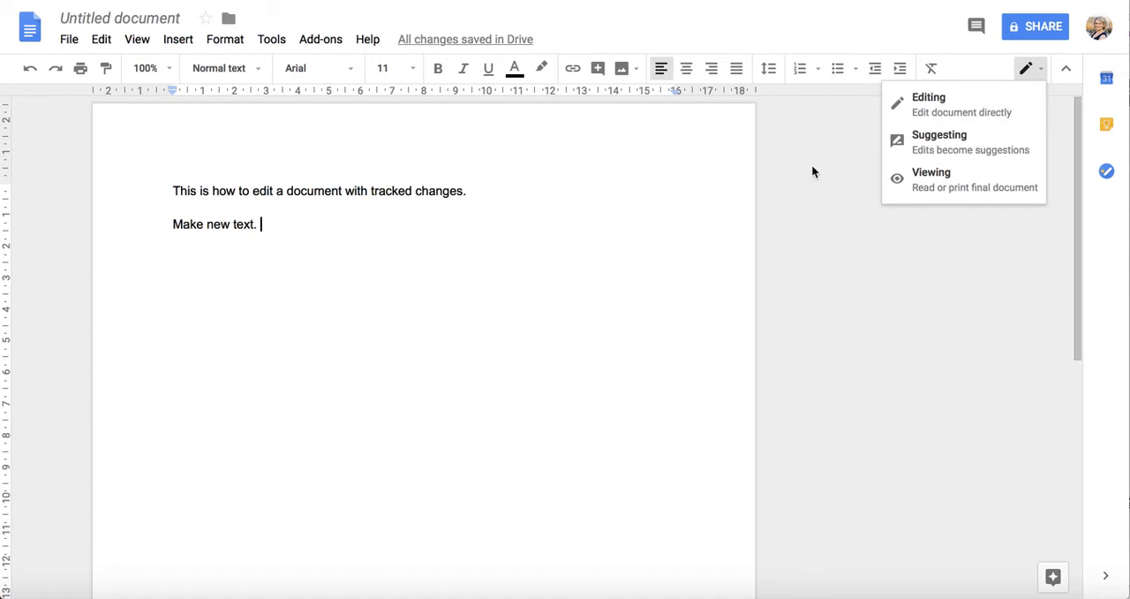
Step: Add the line "This mode has final editing." below "Make new text." and start a new paragraph after it
{"action": "left_click", "coordinate": [291, 231]}
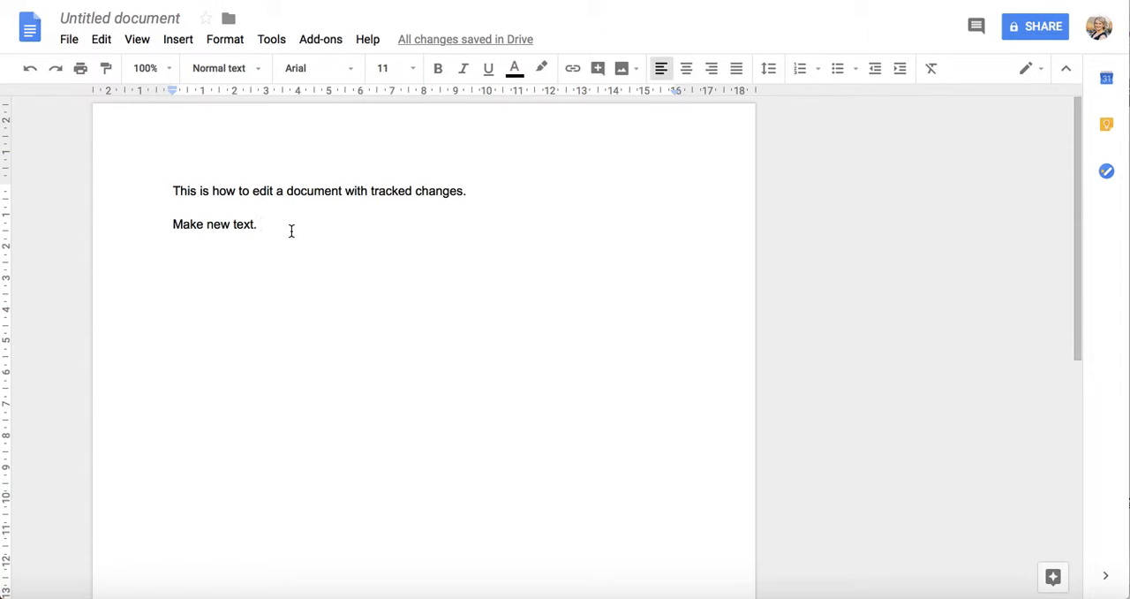
{"action": "key", "text": "Return"}
{"action": "type", "text": "This modd"}
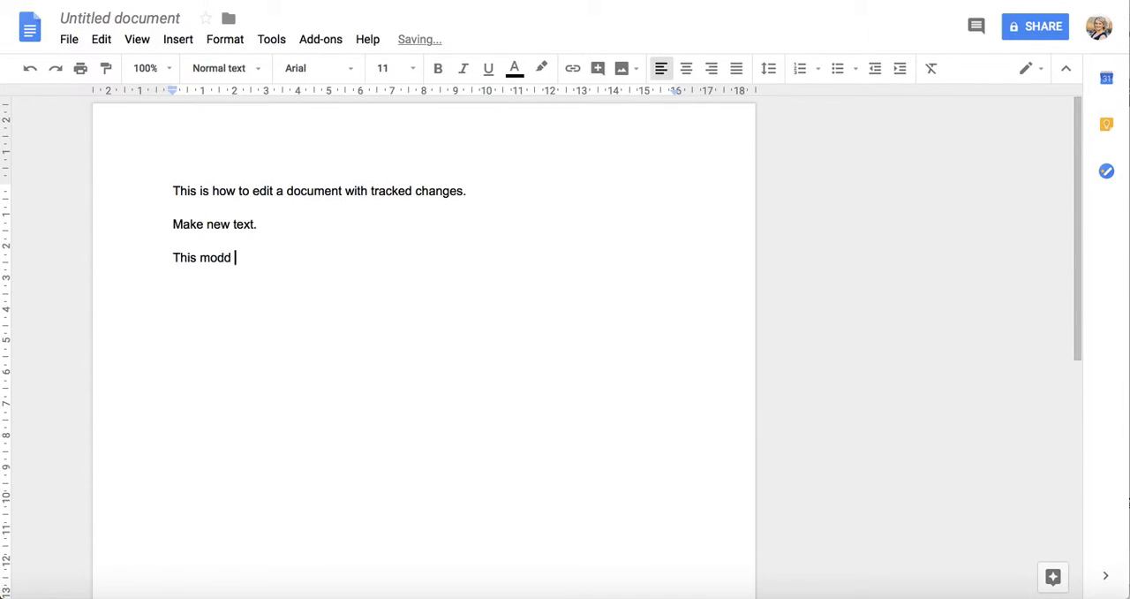
{"action": "key", "text": "BackSpace"}
{"action": "key", "text": "BackSpace"}
{"action": "type", "text": "e has "}
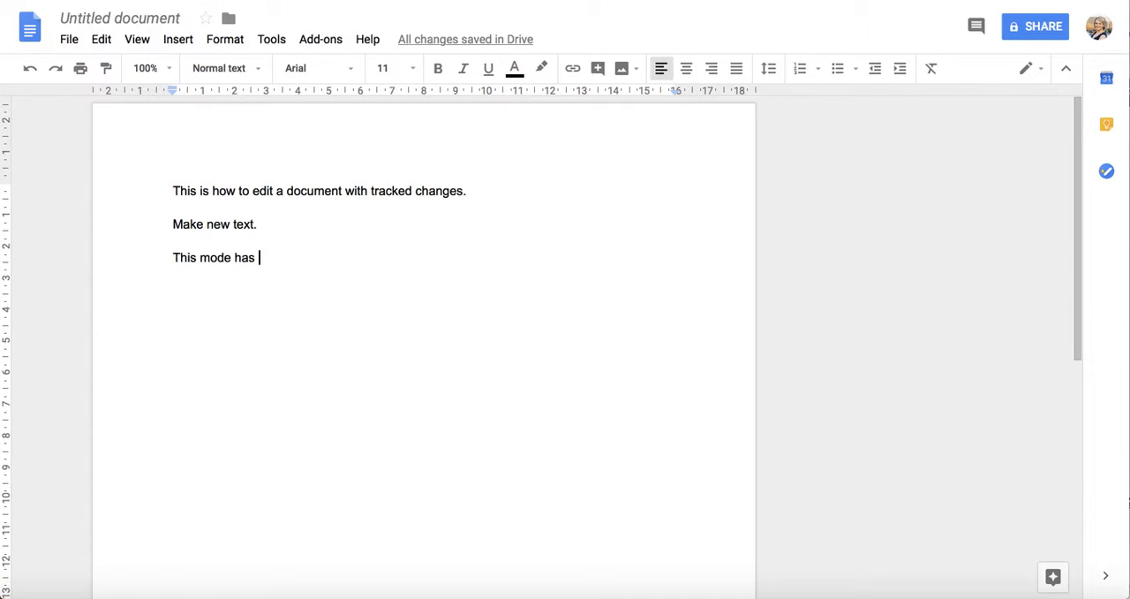
{"action": "type", "text": "final editing."}
{"action": "key", "text": "Return"}
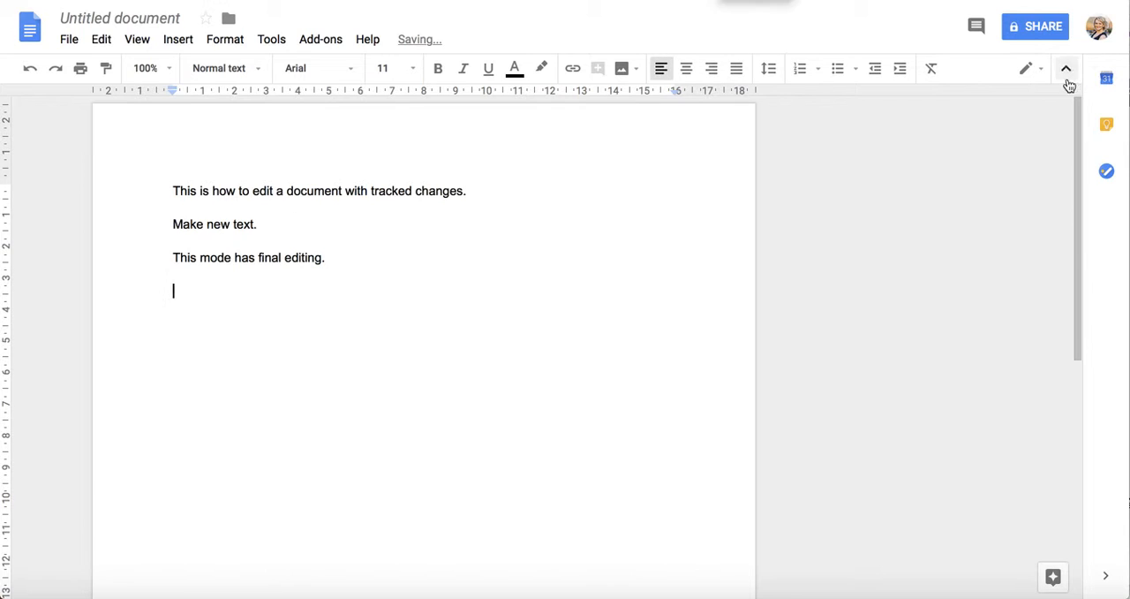
Step: Switch to Suggesting mode and suggest replacing "This mode has final editin" in the third line with "Something different"
{"action": "left_click", "coordinate": [1027, 70]}
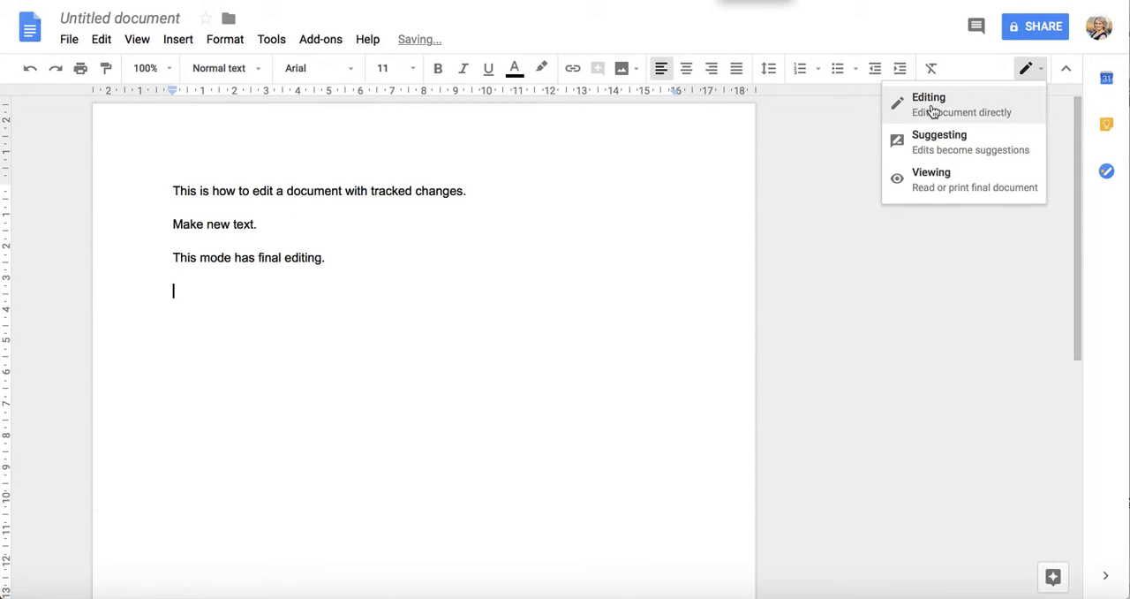
{"action": "left_click", "coordinate": [938, 148]}
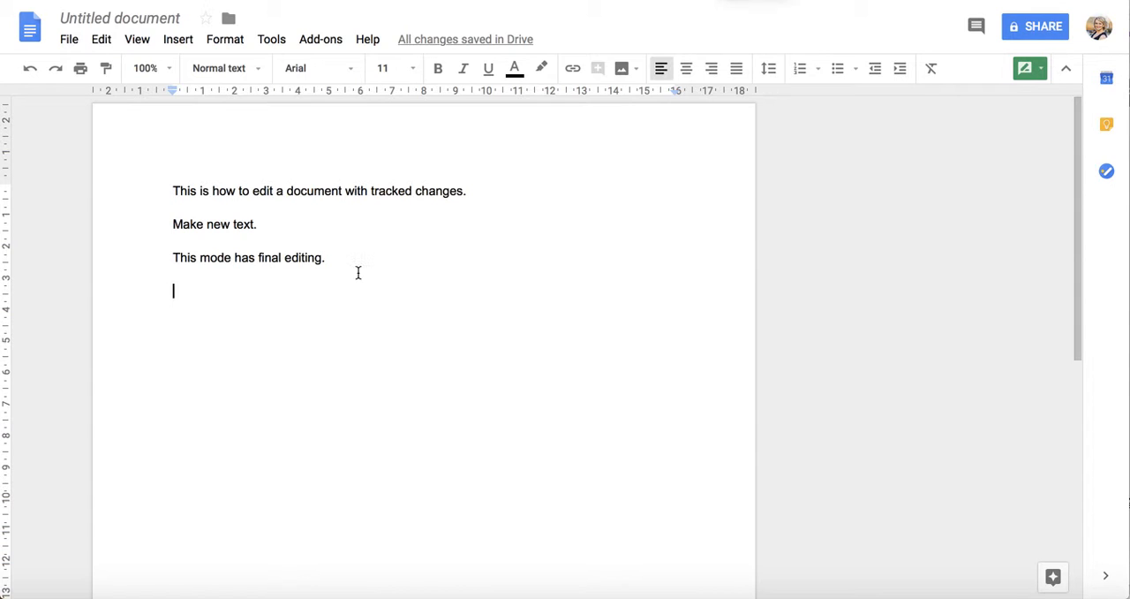
{"action": "left_click_drag", "start_coordinate": [317, 258], "coordinate": [171, 259]}
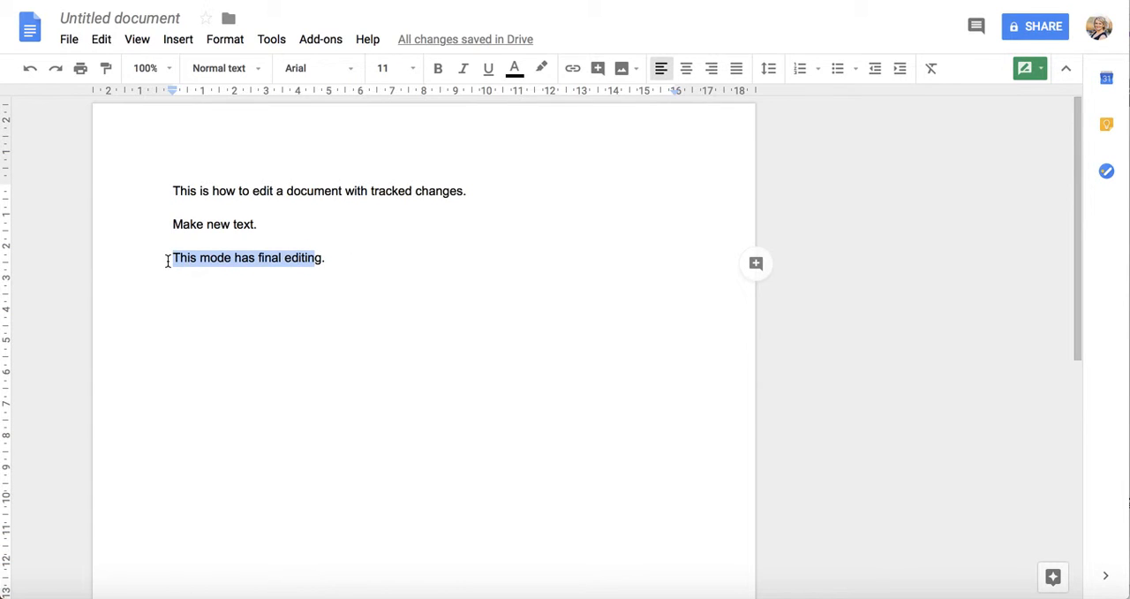
{"action": "type", "text": "Something "}
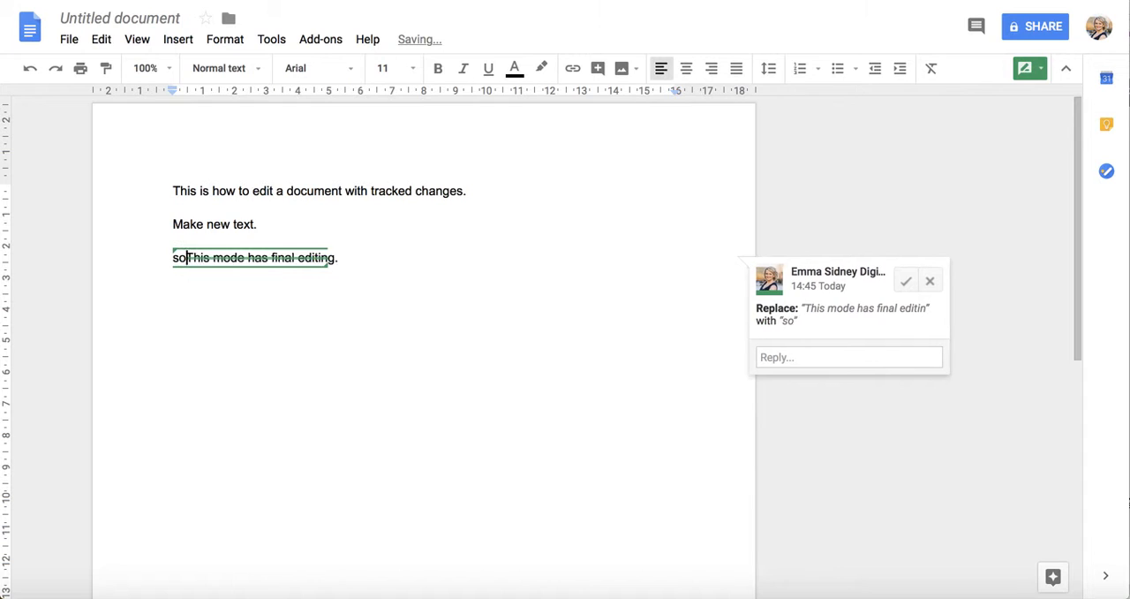
{"action": "type", "text": "differe"}
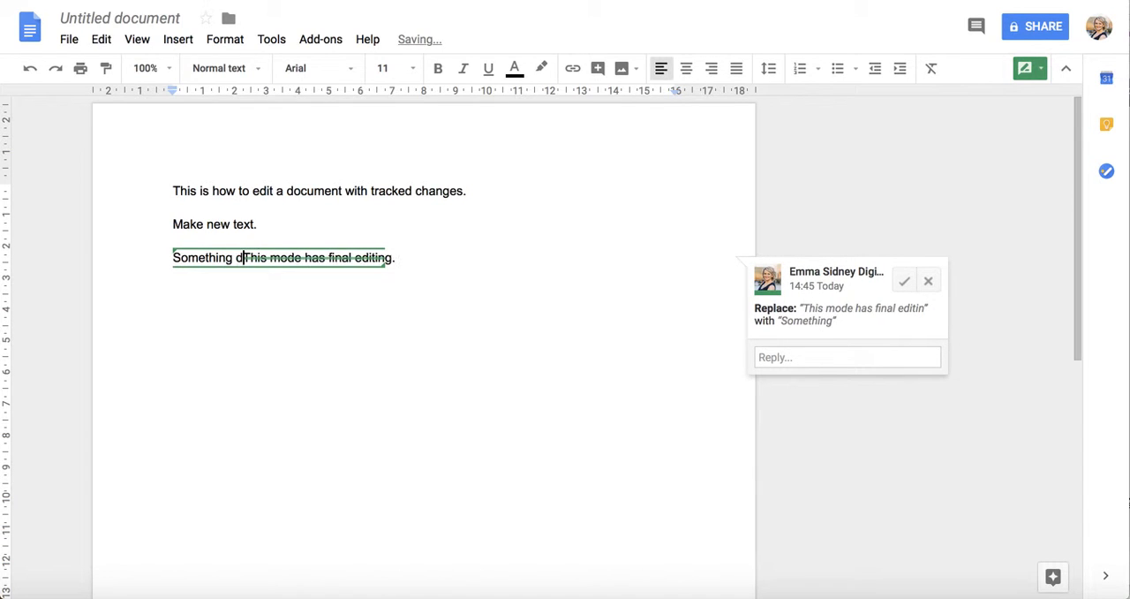
{"action": "type", "text": "nt"}
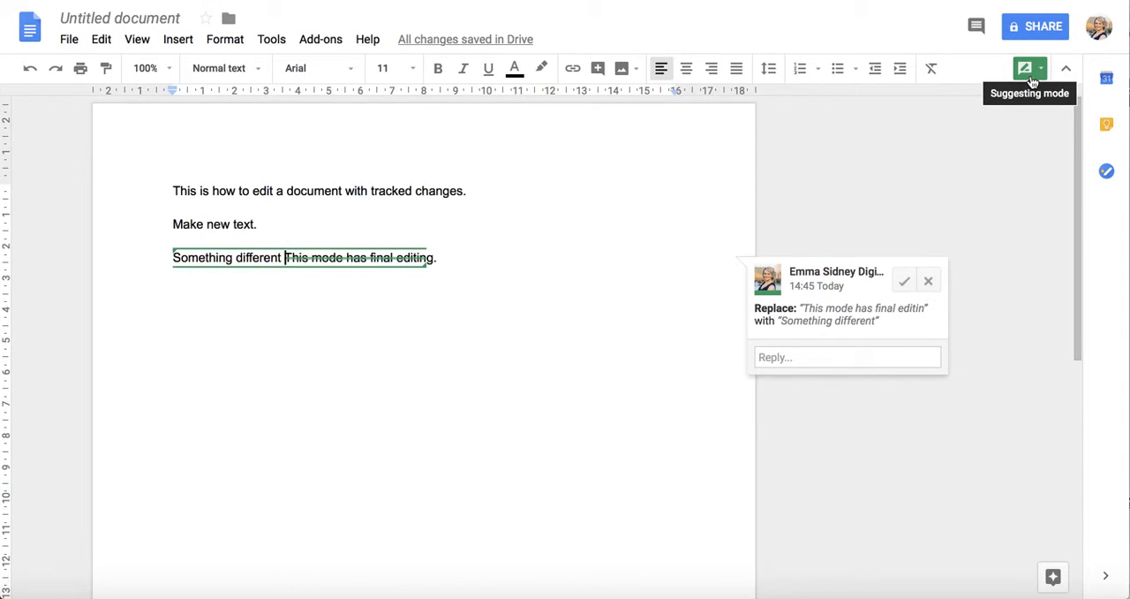
Step: Suggest replacing the word "with" in the first sentence with "was"
{"action": "left_click", "coordinate": [361, 191]}
{"action": "left_click_drag", "start_coordinate": [360, 191], "coordinate": [345, 189]}
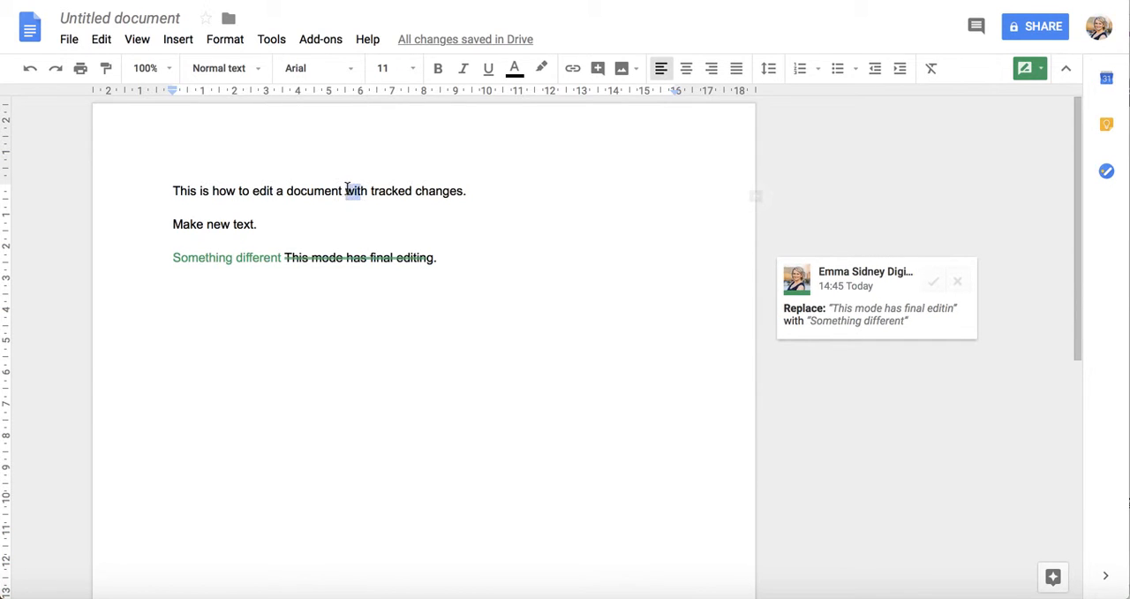
{"action": "type", "text": "was"}
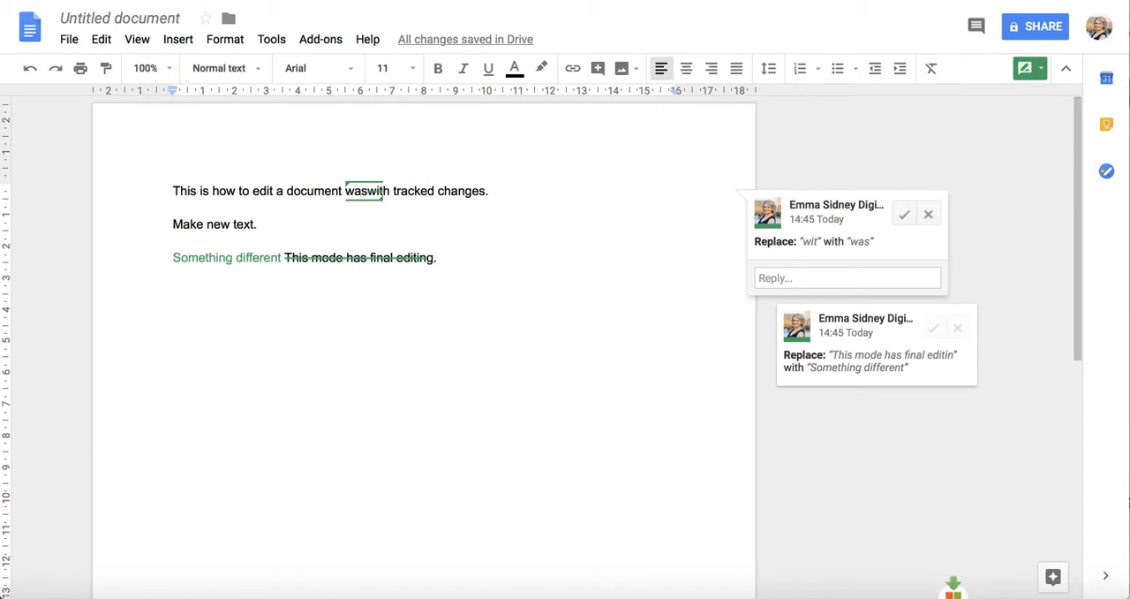
{"action": "key", "text": "Right"}
{"action": "key", "text": "Right"}
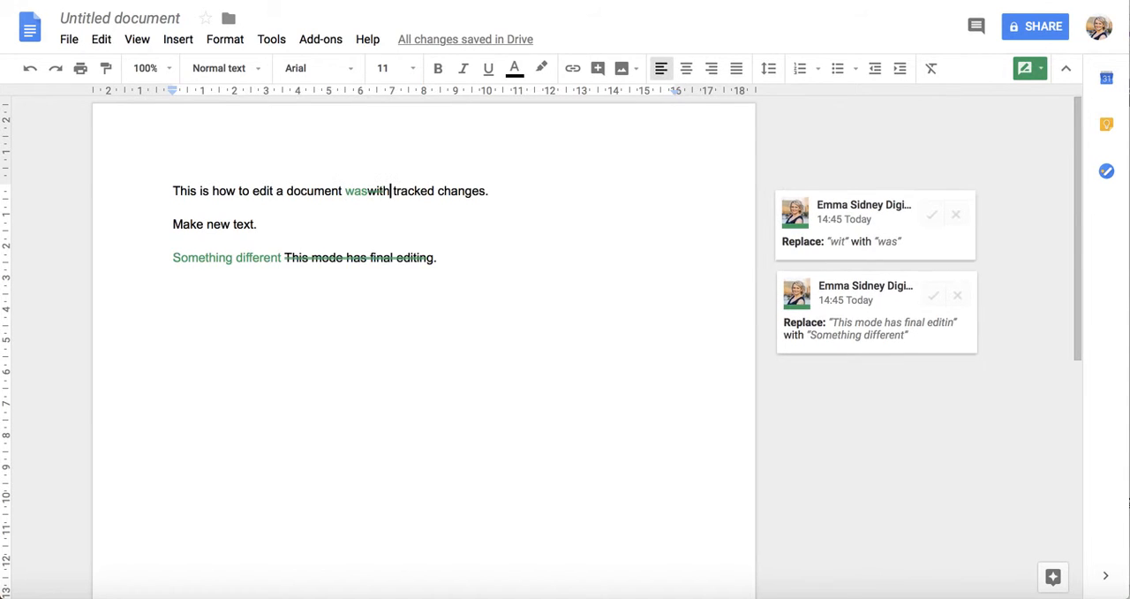
{"action": "key", "text": "BackSpace"}
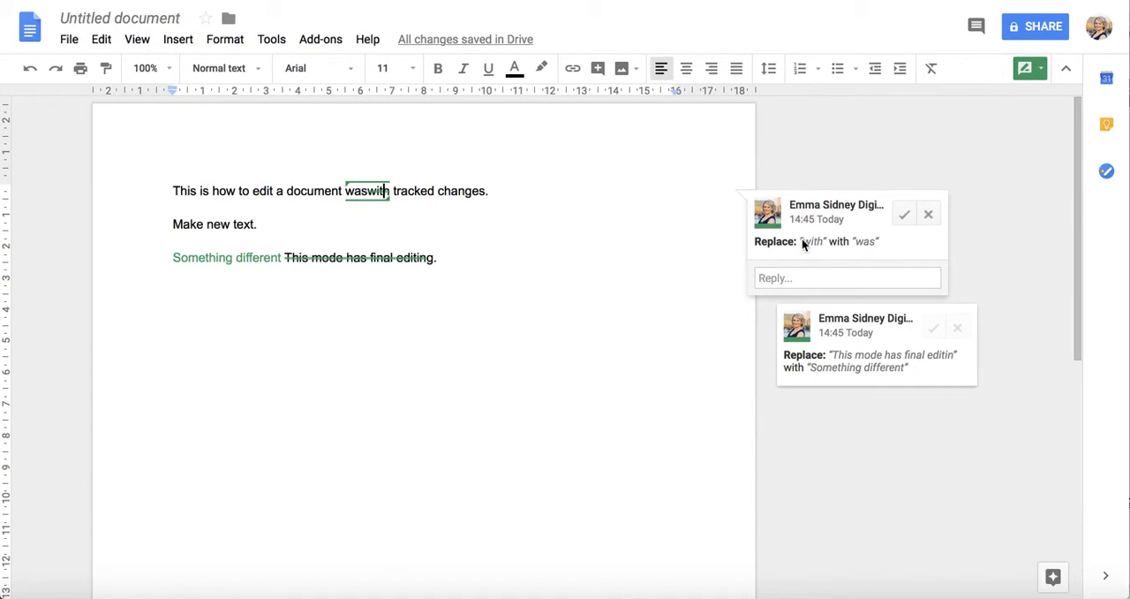
Step: Accept the suggested "was" replacement in the first sentence and reject the "Something different" suggestion in the third line
{"action": "left_click", "coordinate": [905, 215]}
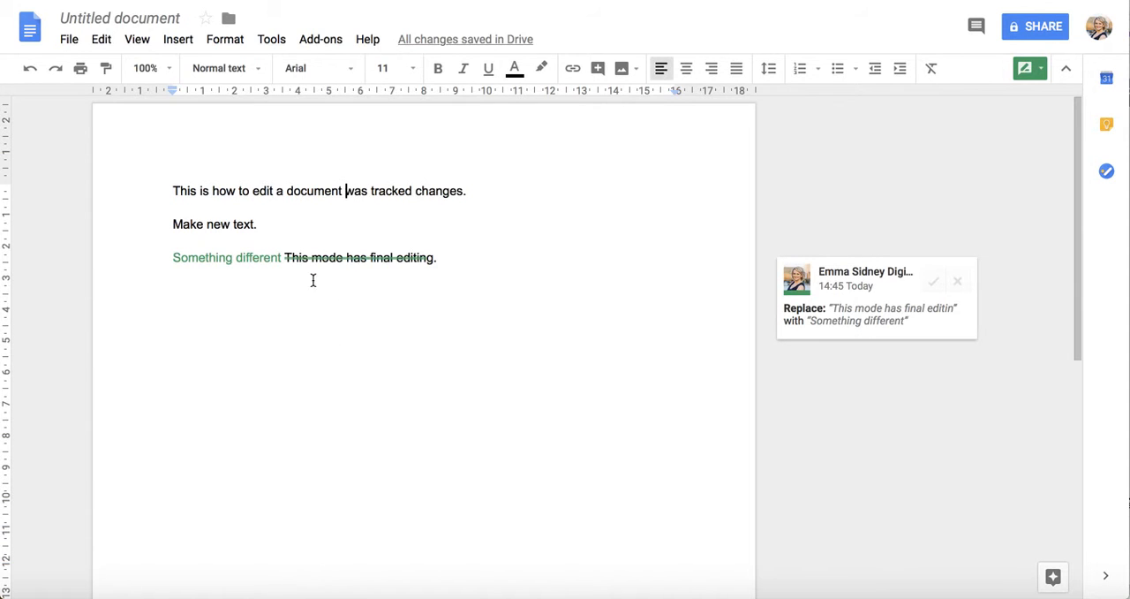
{"action": "left_click", "coordinate": [958, 283]}
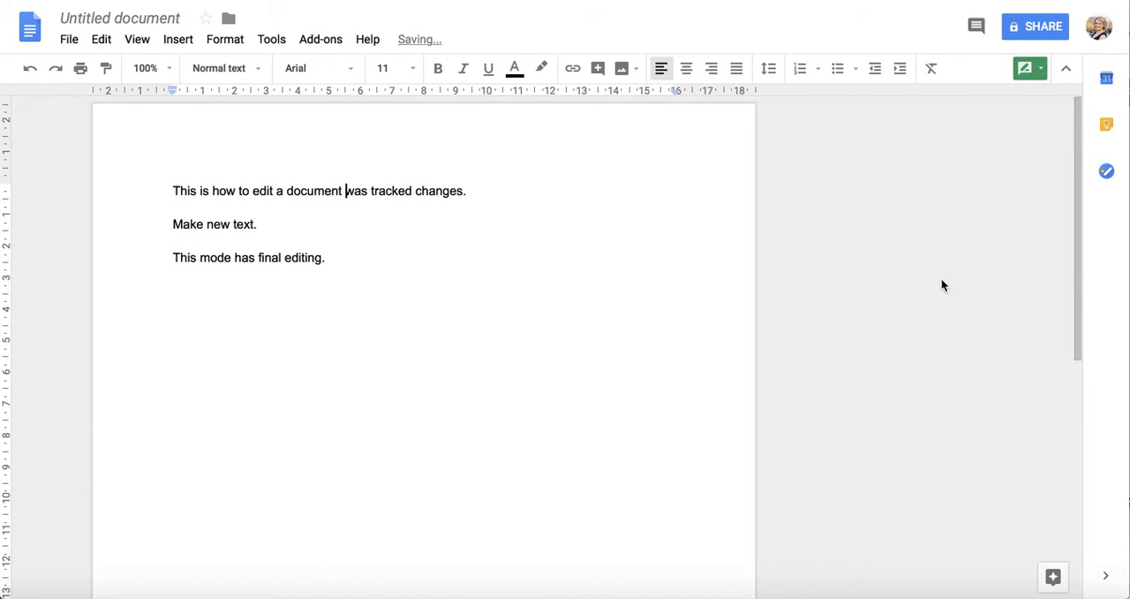
Step: Suggest adding a new paragraph below the line "This mode has final editing."
{"action": "left_click", "coordinate": [370, 271]}
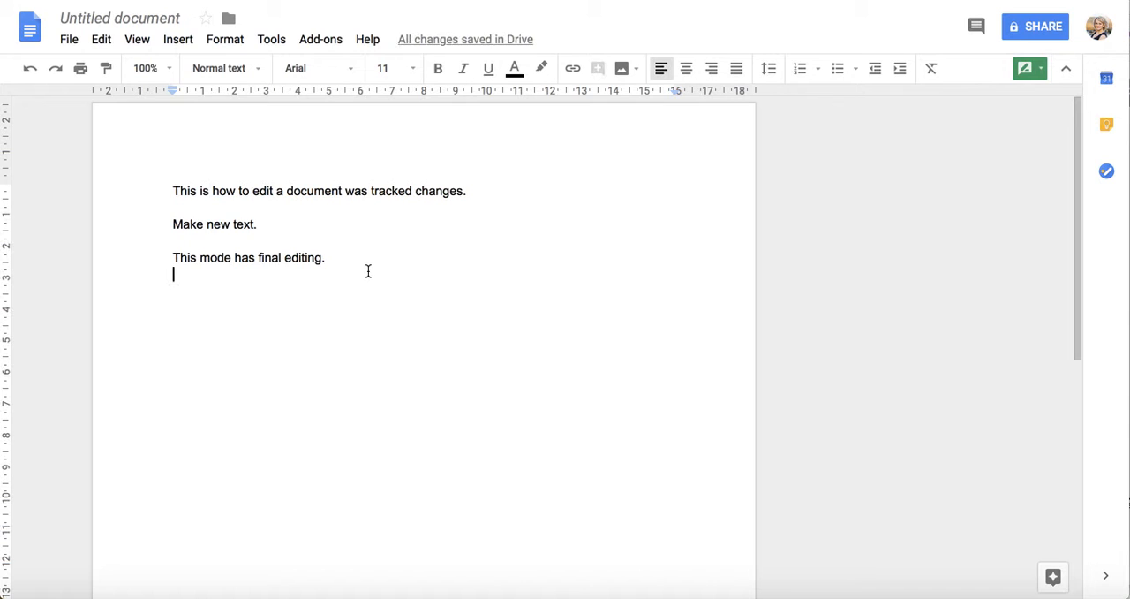
{"action": "key", "text": "Return"}
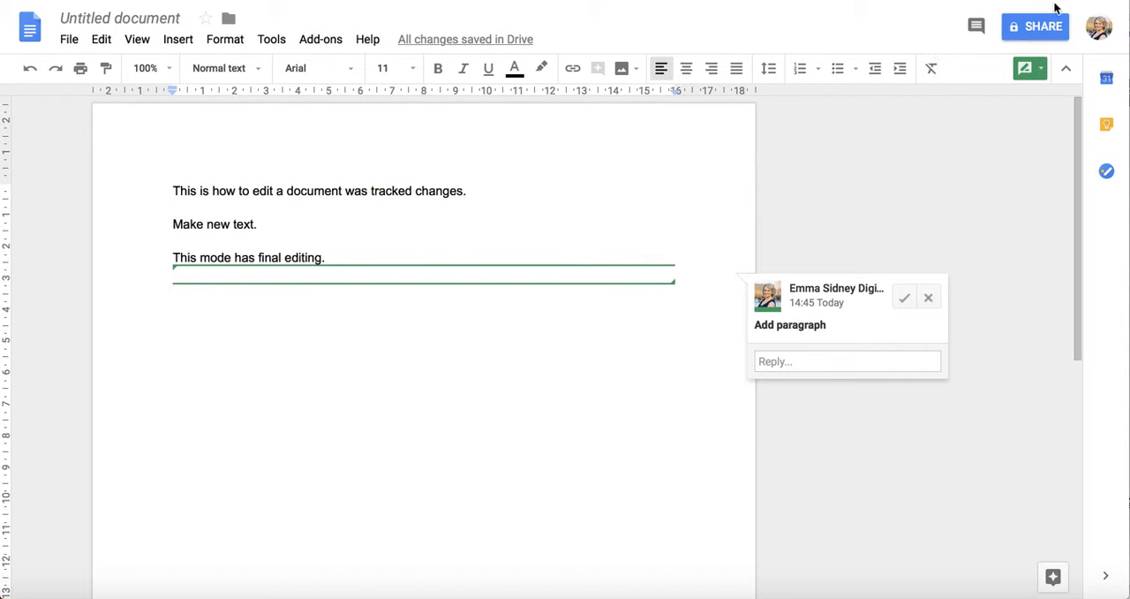
{"action": "left_click", "coordinate": [1040, 70]}
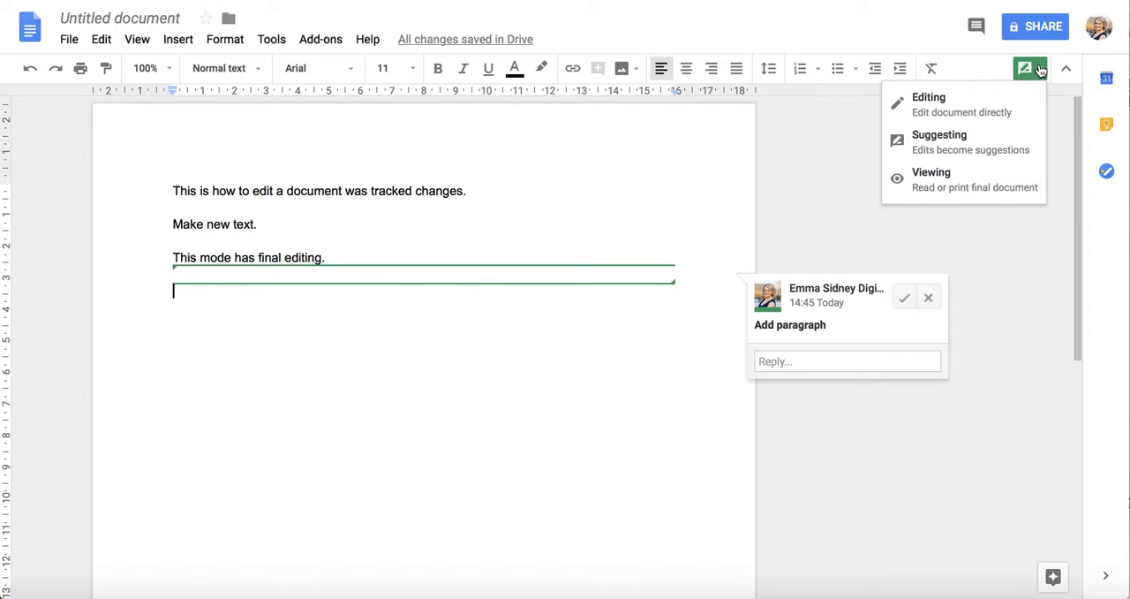
Step: Review the comment history, including the accepted and rejected suggestions and the resolved comment thread, and close it
{"action": "left_click", "coordinate": [976, 27]}
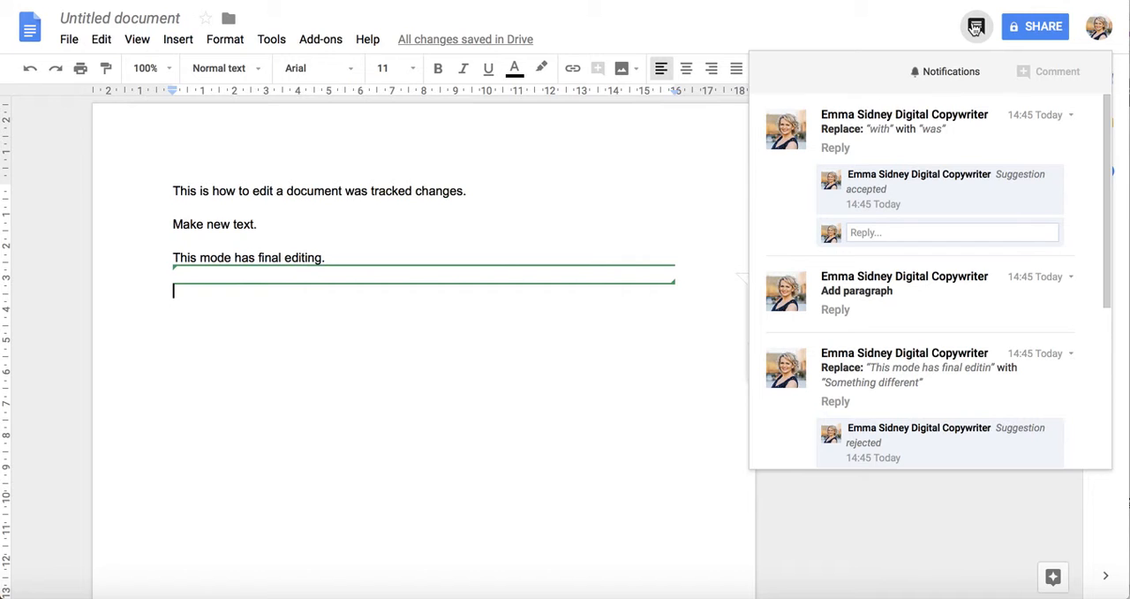
{"action": "scroll", "coordinate": [917, 326], "scroll_direction": "down", "scroll_amount": 4}
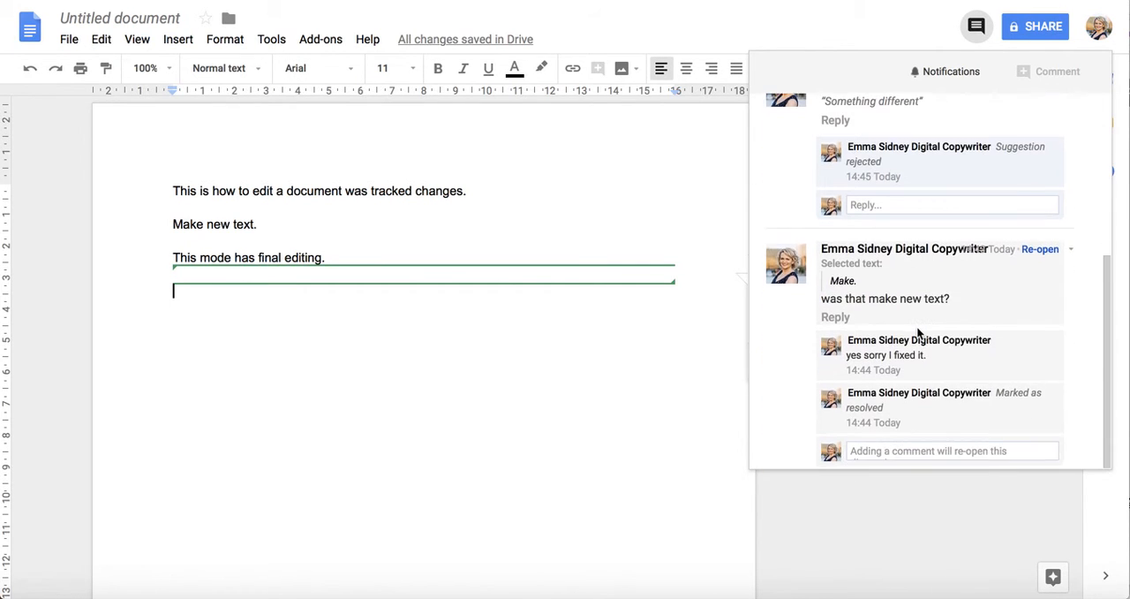
{"action": "scroll", "coordinate": [919, 333], "scroll_direction": "up", "scroll_amount": 3}
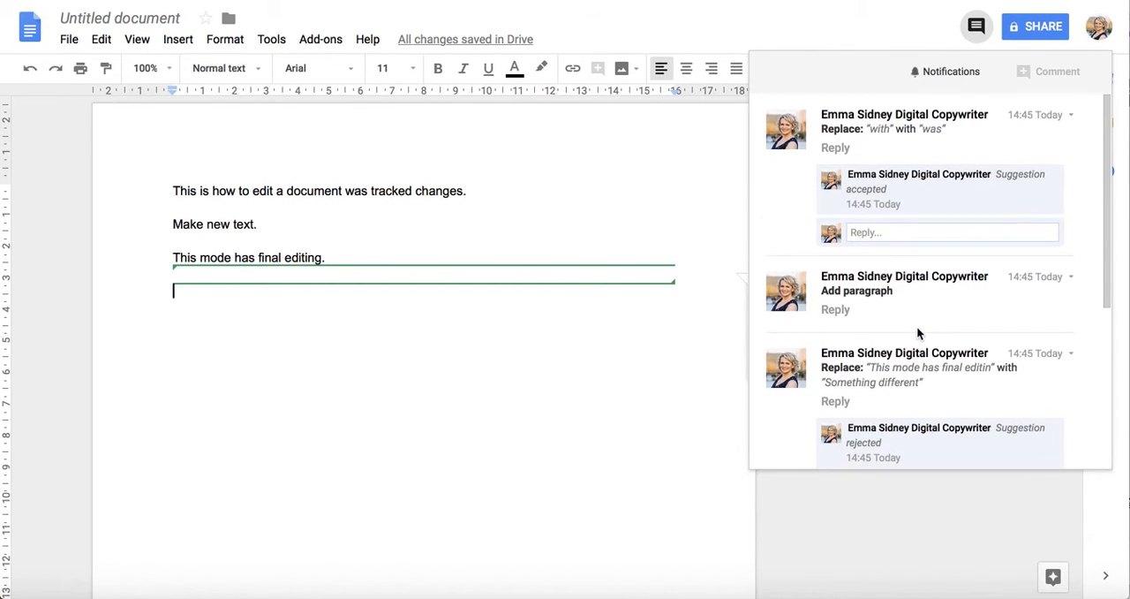
{"action": "scroll", "coordinate": [918, 333], "scroll_direction": "down", "scroll_amount": 3}
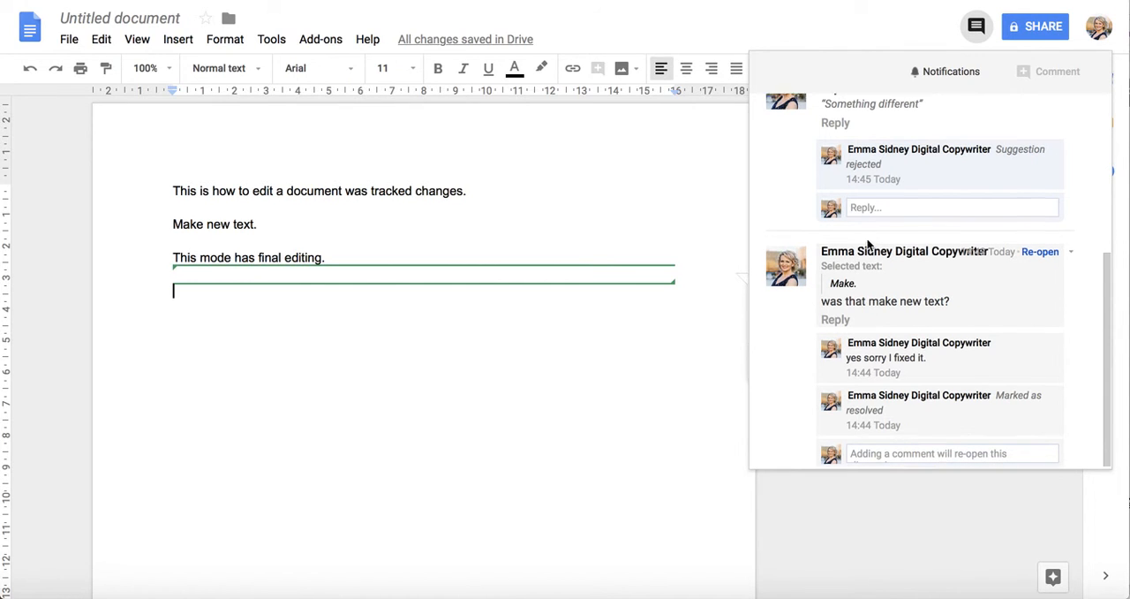
{"action": "scroll", "coordinate": [869, 246], "scroll_direction": "up", "scroll_amount": 3}
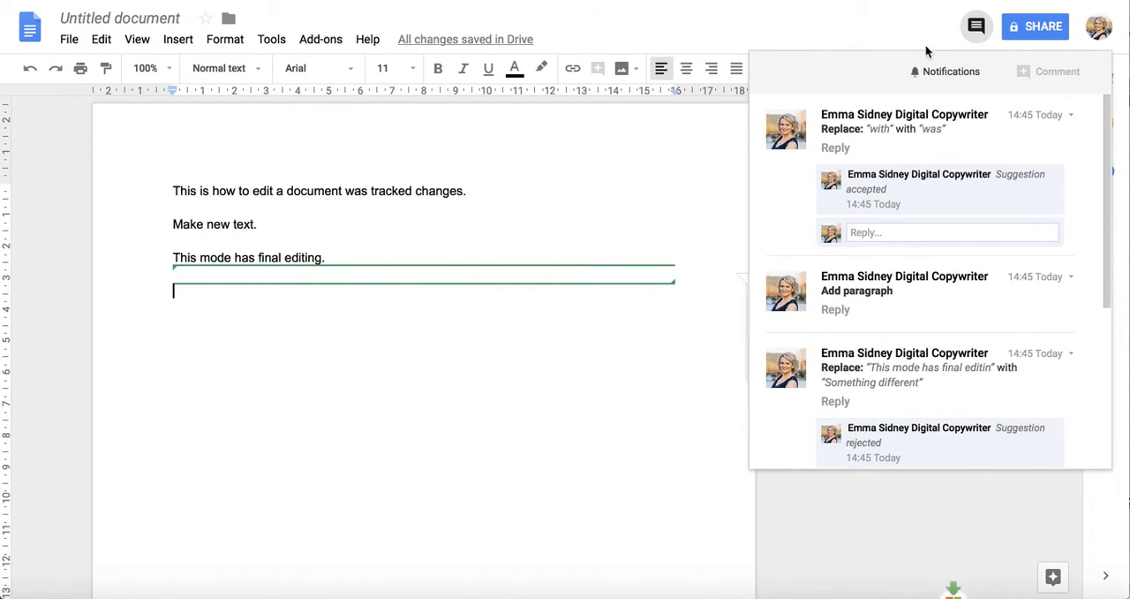
{"action": "scroll", "coordinate": [884, 410], "scroll_direction": "down", "scroll_amount": 3}
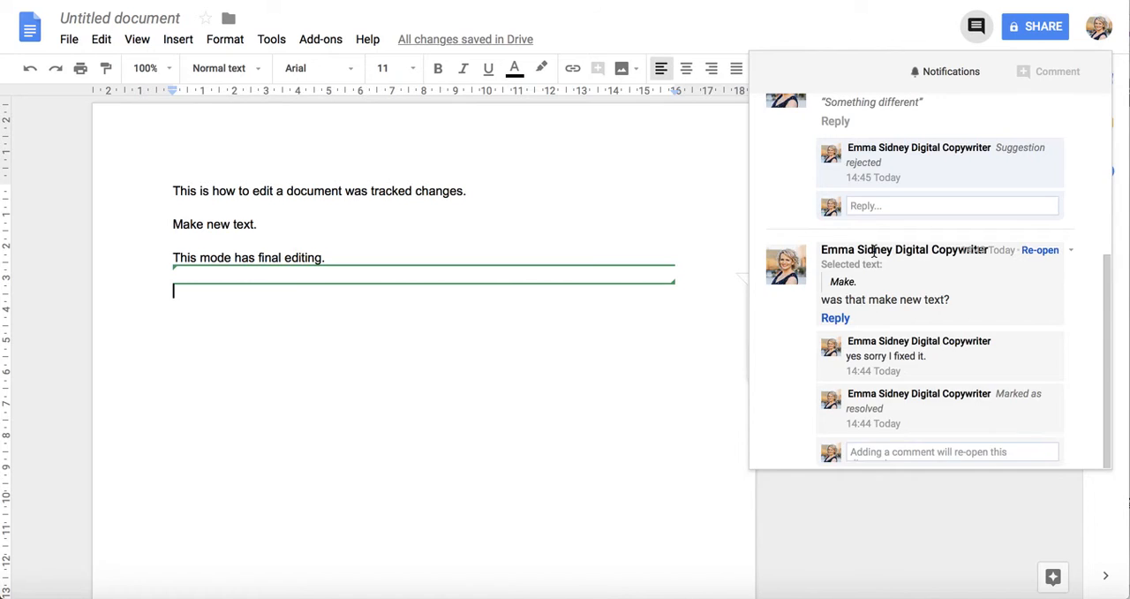
{"action": "scroll", "coordinate": [879, 265], "scroll_direction": "up", "scroll_amount": 3}
{"action": "scroll", "coordinate": [874, 249], "scroll_direction": "down", "scroll_amount": 5}
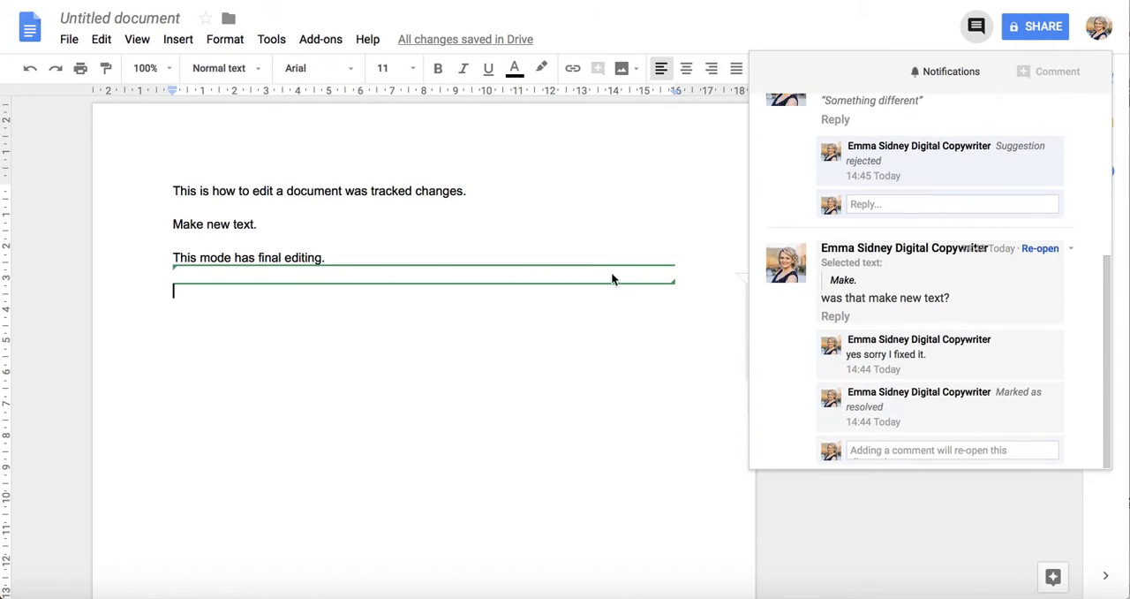
{"action": "left_click", "coordinate": [498, 323]}
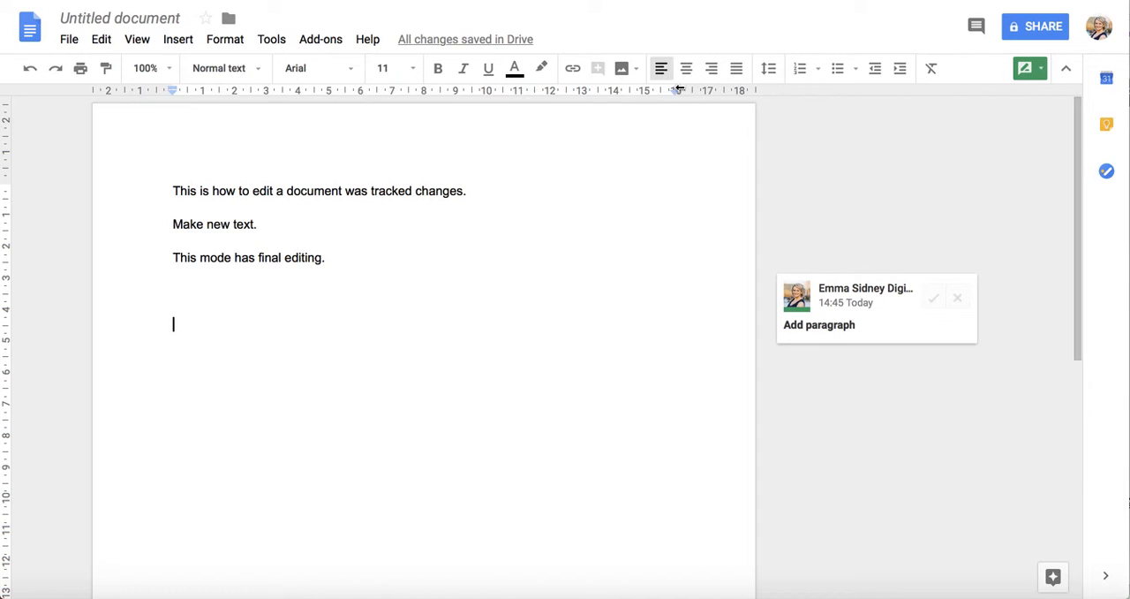
{"action": "left_click", "coordinate": [978, 27]}
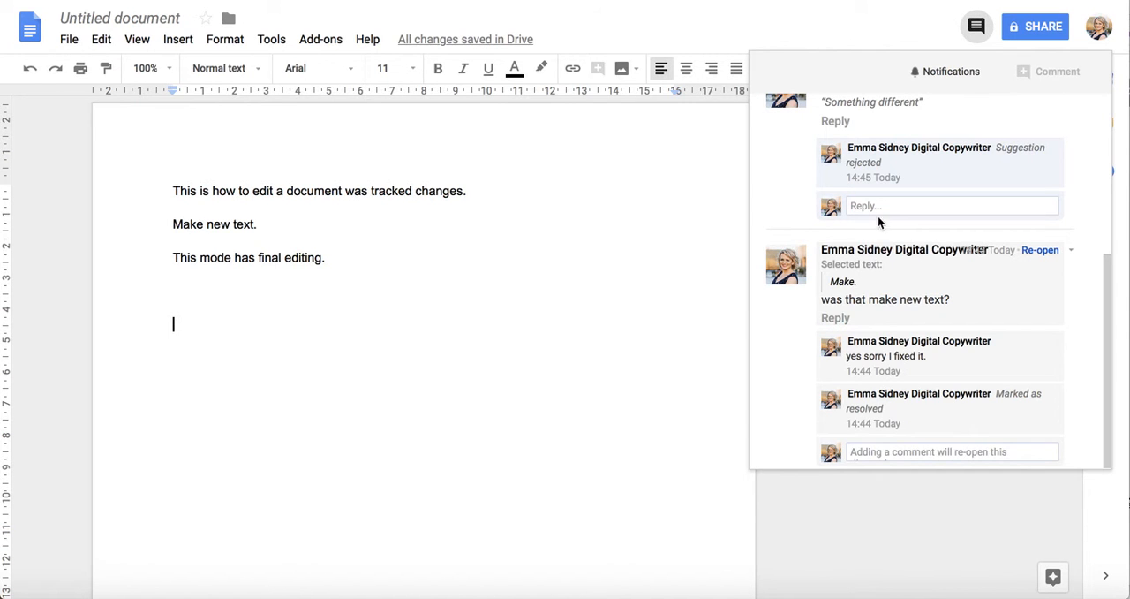
{"action": "left_click", "coordinate": [880, 447]}
{"action": "type", "text": "Ok I"}
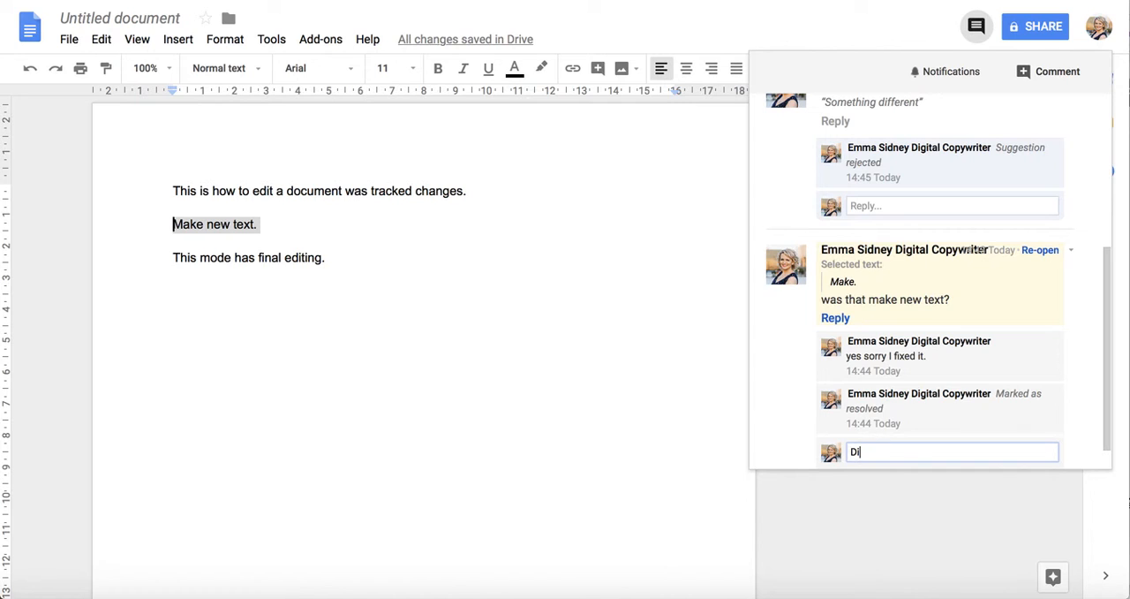
{"action": "key", "text": "BackSpace"}
{"action": "key", "text": "BackSpace"}
{"action": "key", "text": "BackSpace"}
{"action": "key", "text": "BackSpace"}
{"action": "scroll", "coordinate": [853, 200], "scroll_direction": "up", "scroll_amount": 3}
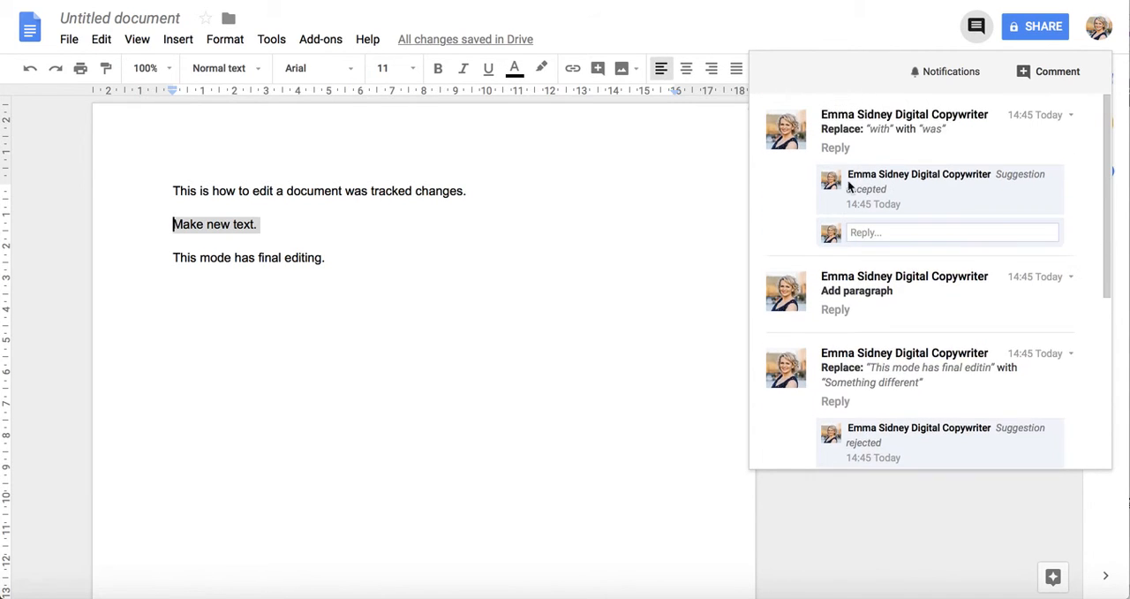
{"action": "scroll", "coordinate": [874, 177], "scroll_direction": "down", "scroll_amount": 3}
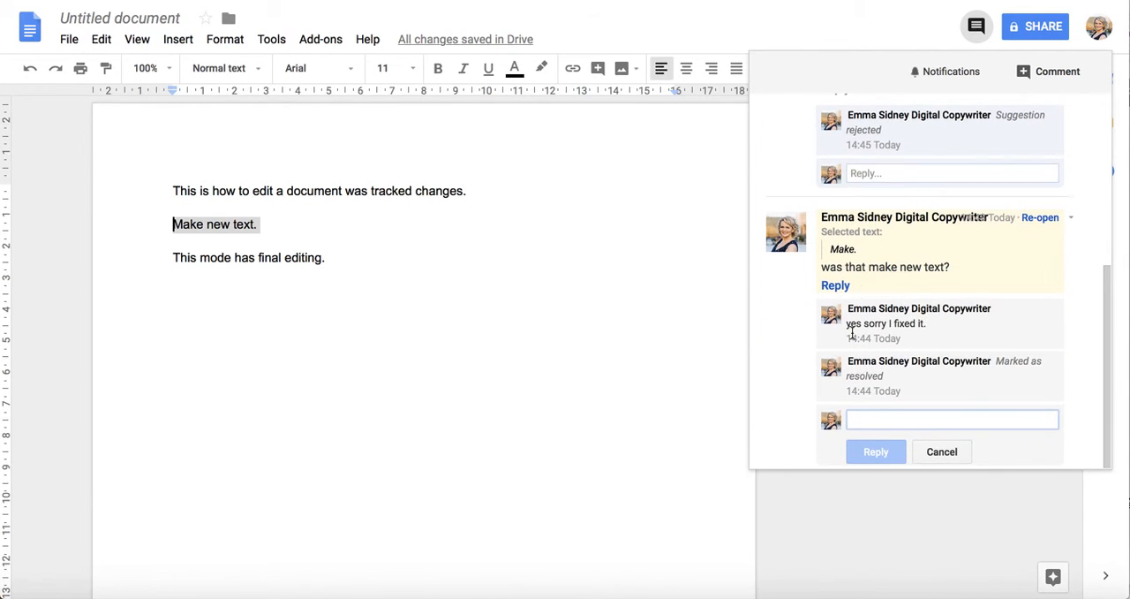
Step: Add a comment on the word "Make" from the comment history, reading "is there another page to this website, it seems incomplete?"
{"action": "left_click", "coordinate": [1029, 72]}
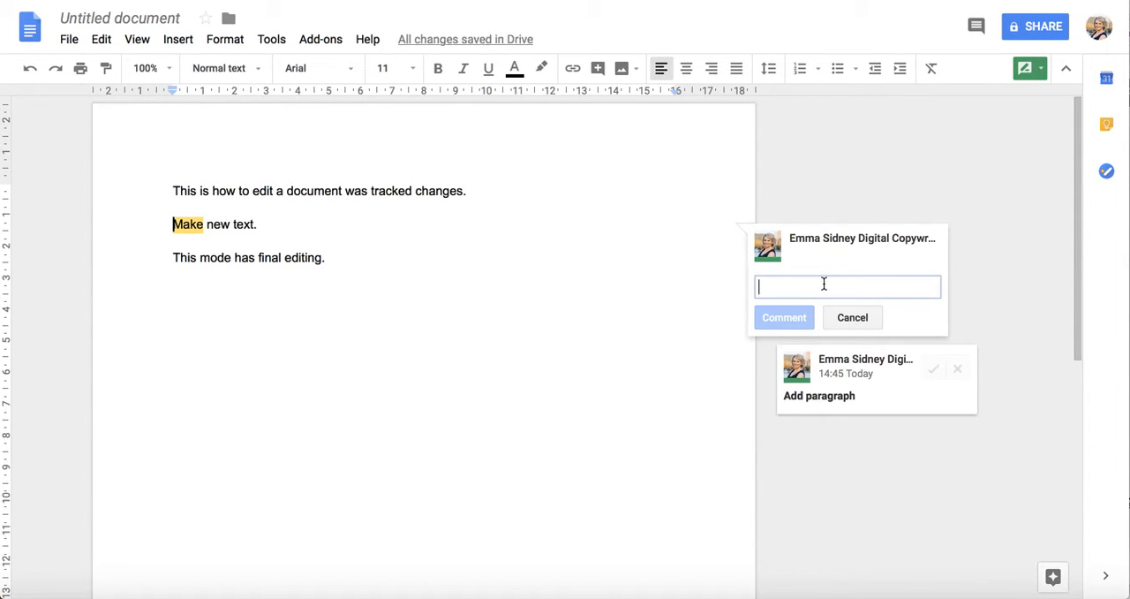
{"action": "left_click", "coordinate": [977, 30]}
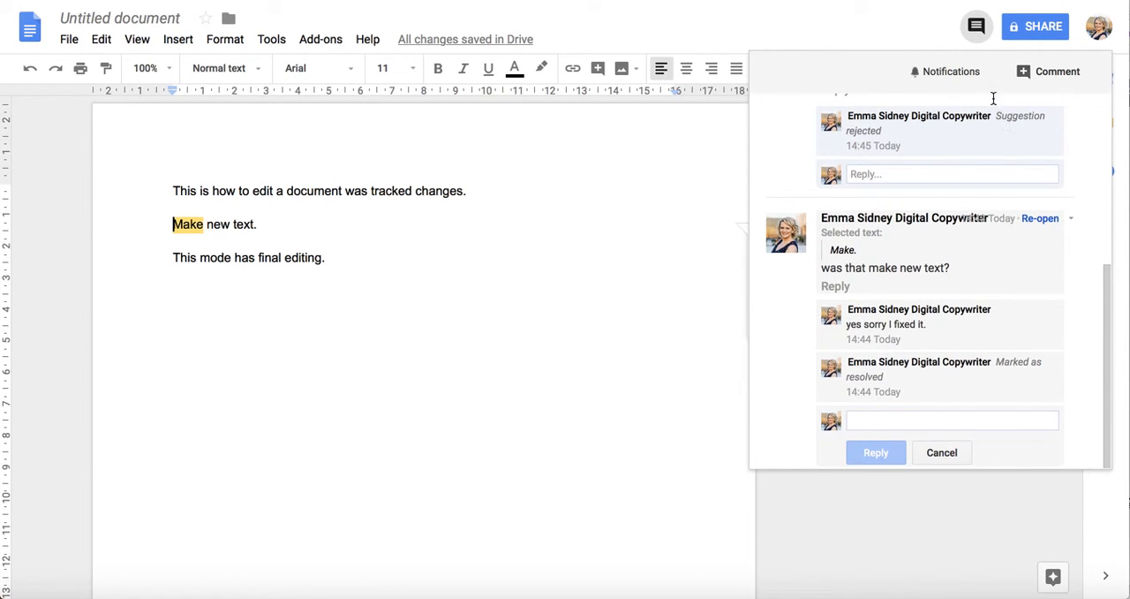
{"action": "left_click", "coordinate": [881, 23]}
{"action": "left_click", "coordinate": [812, 284]}
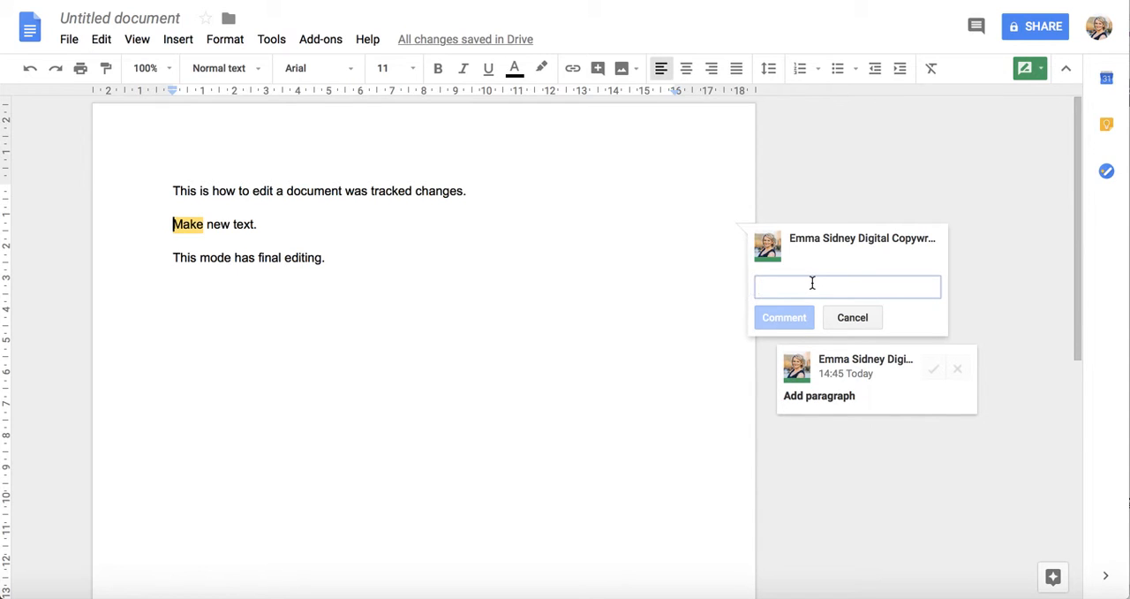
{"action": "type", "text": "a"}
{"action": "key", "text": "BackSpace"}
{"action": "type", "text": "Is there another page to this website, it"}
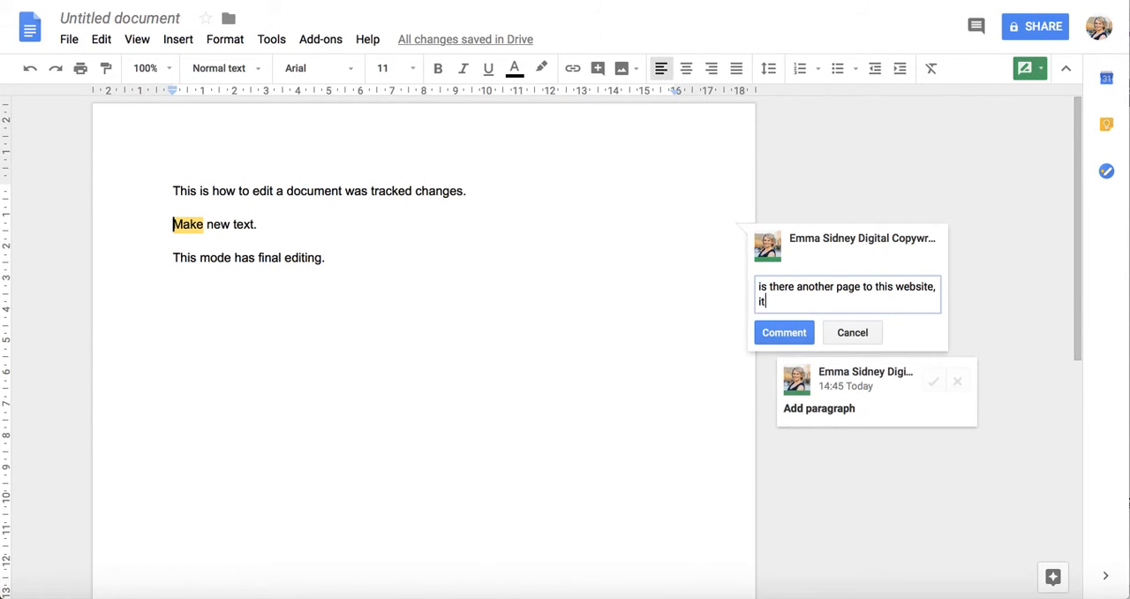
{"action": "type", "text": " seems i"}
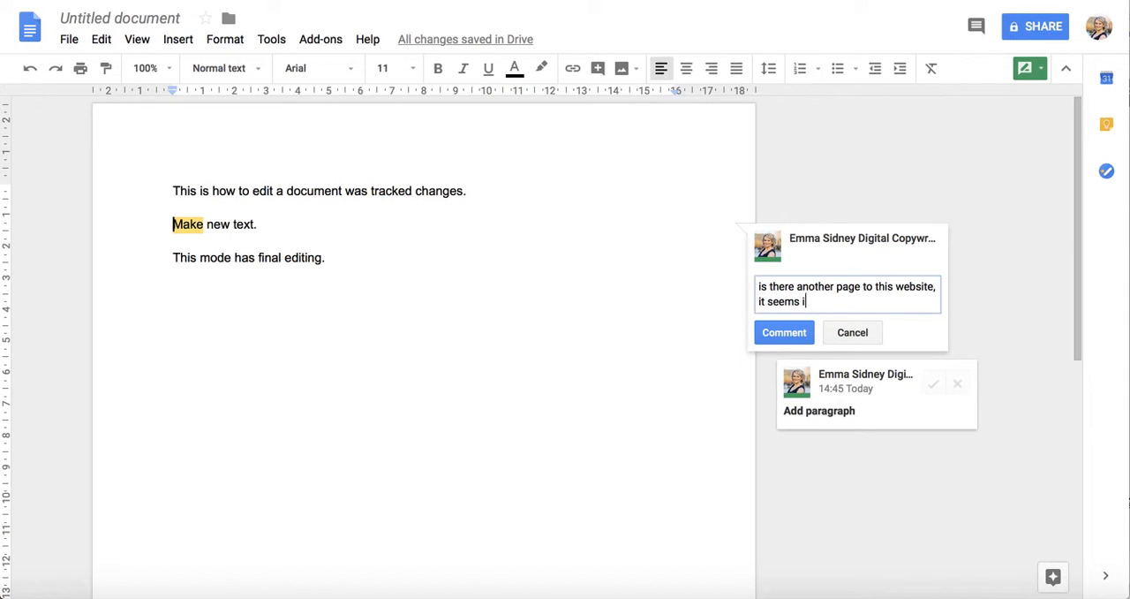
{"action": "type", "text": "nclomplete?"}
{"action": "left_click", "coordinate": [783, 331]}
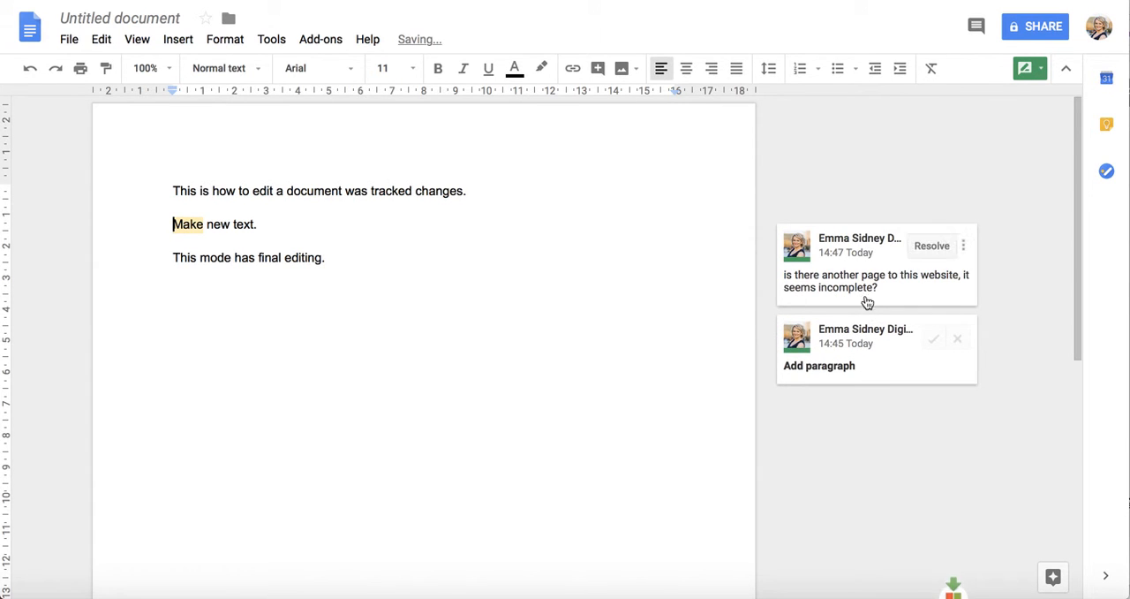
Step: Reply "yes go to ...." to the comment on "Make" from within the comment history, and close the history
{"action": "left_click", "coordinate": [977, 27]}
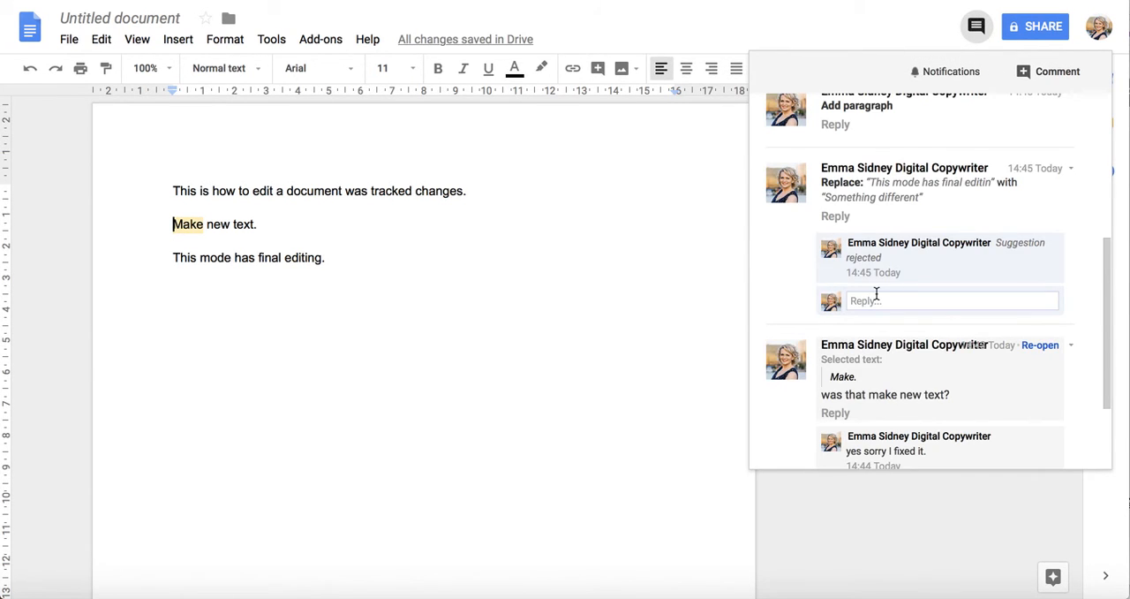
{"action": "scroll", "coordinate": [874, 296], "scroll_direction": "down", "scroll_amount": 3}
{"action": "scroll", "coordinate": [866, 234], "scroll_direction": "up", "scroll_amount": 5}
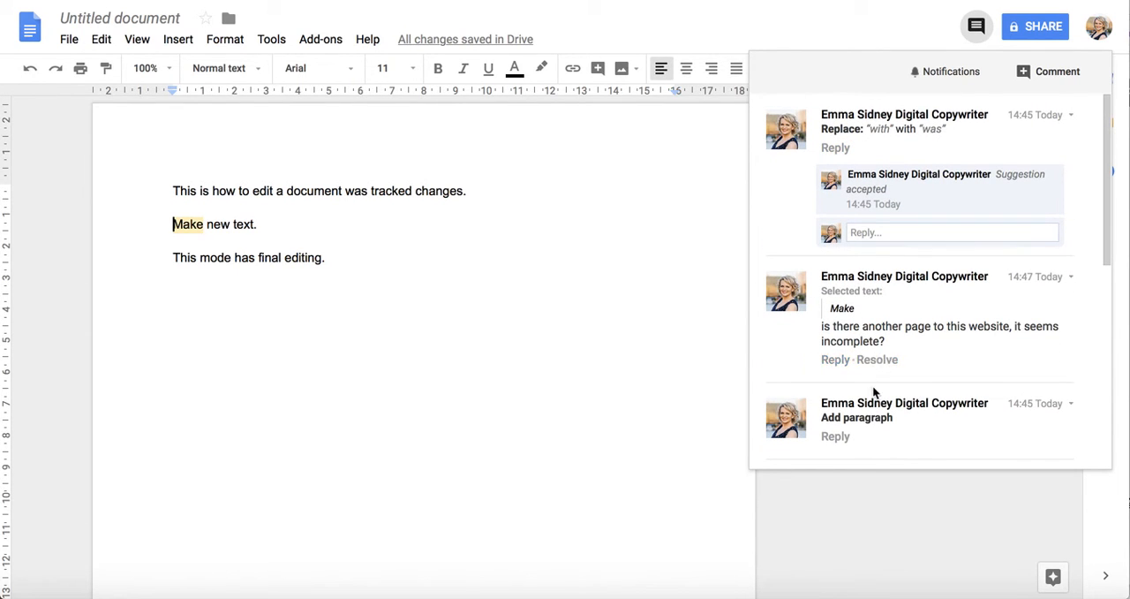
{"action": "left_click", "coordinate": [835, 360]}
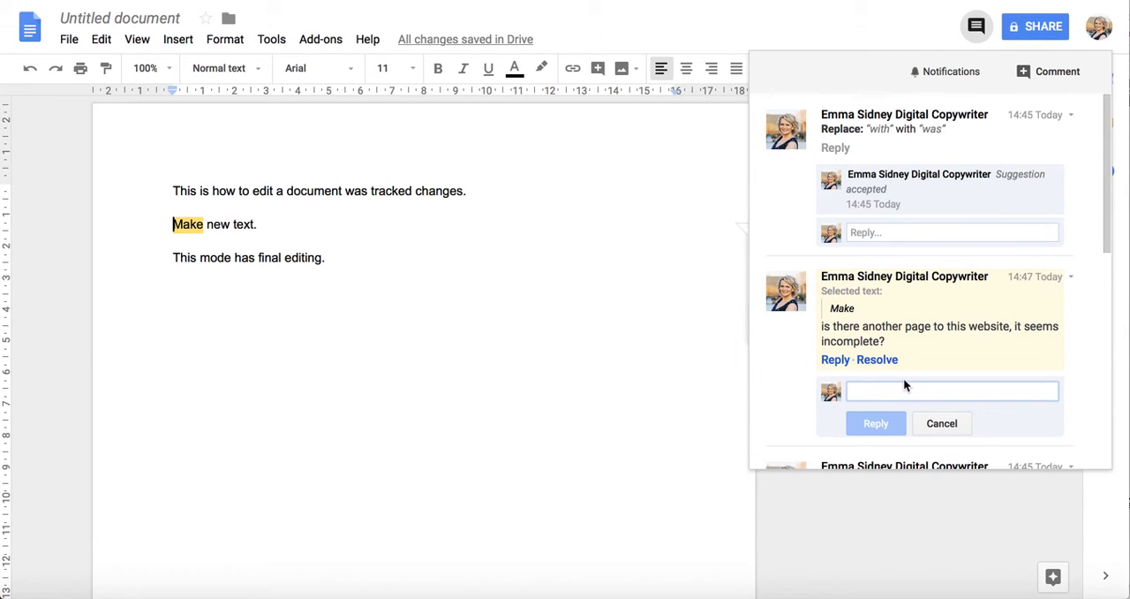
{"action": "type", "text": "yes to"}
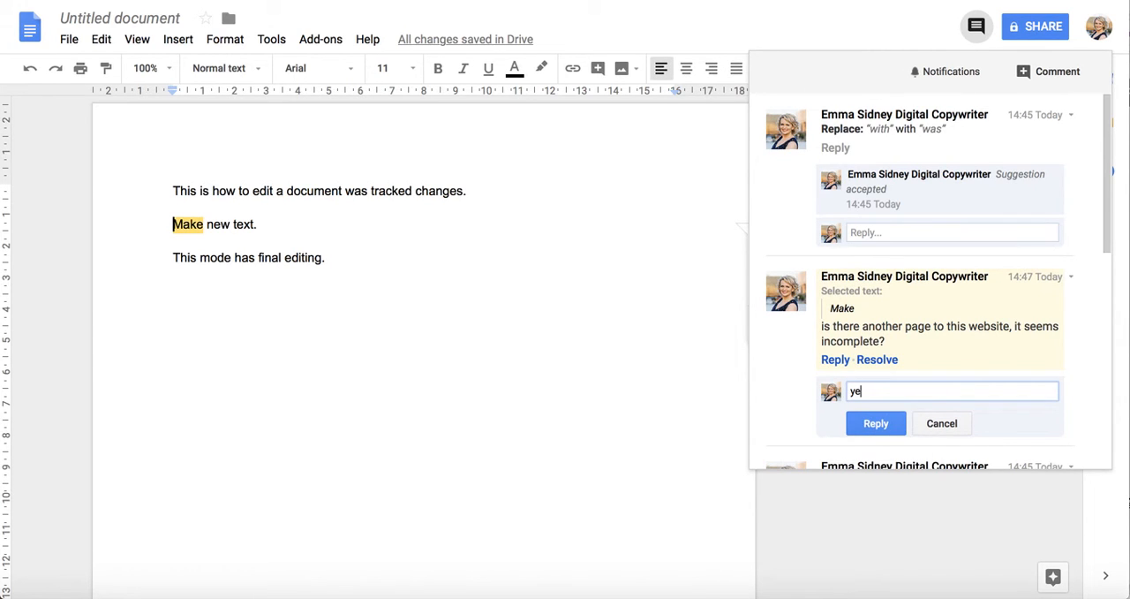
{"action": "key", "text": "BackSpace"}
{"action": "type", "text": "go to ...."}
{"action": "left_click", "coordinate": [864, 424]}
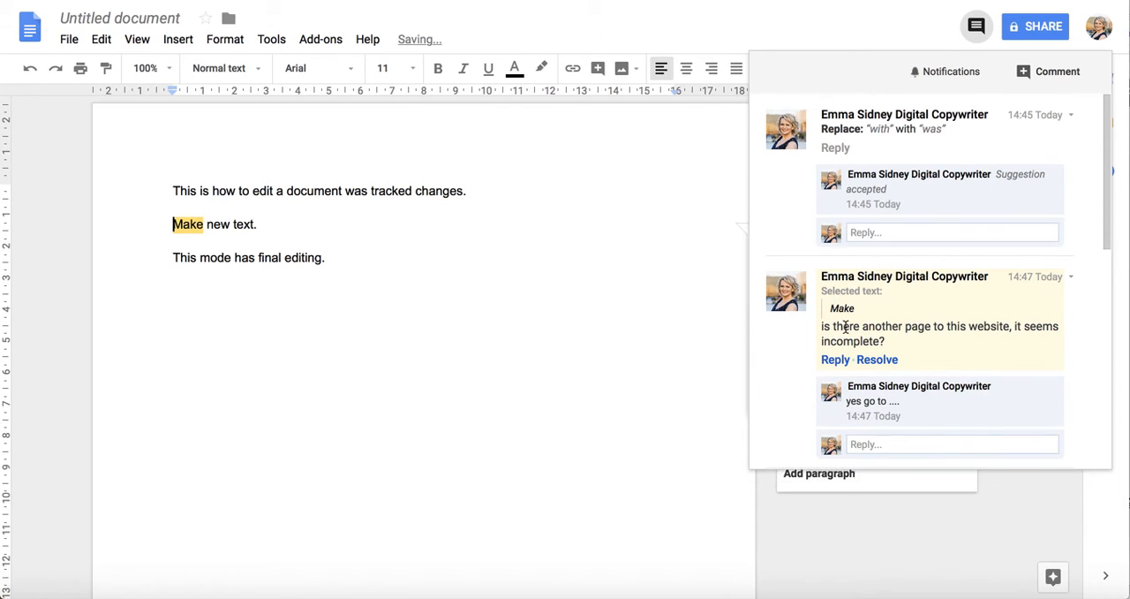
{"action": "left_click", "coordinate": [688, 340]}
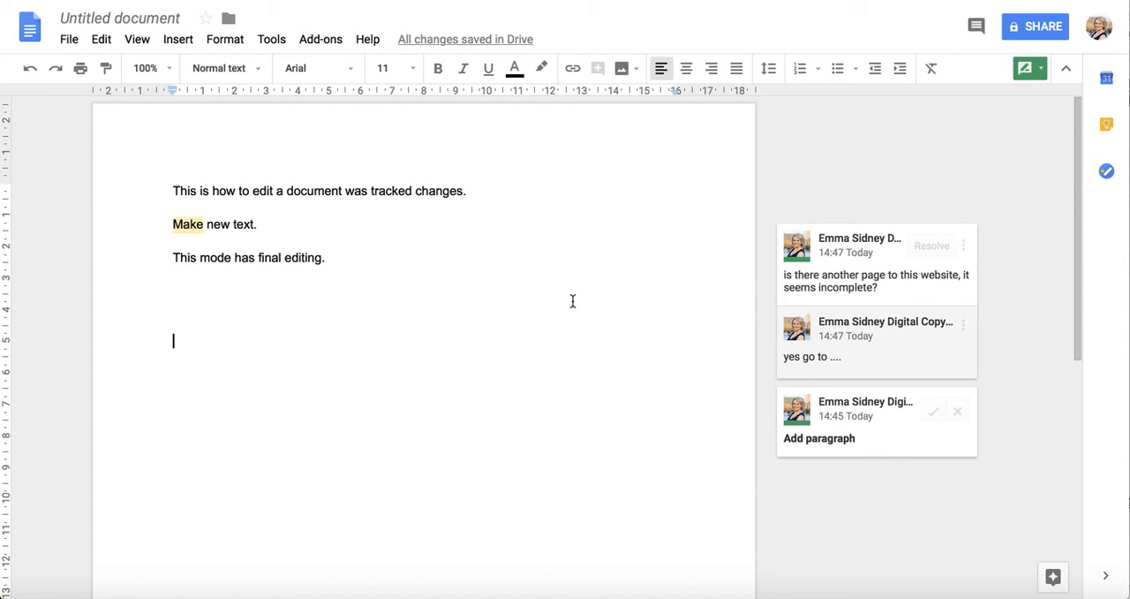
Step: Resolve the comment thread on "Make" and accept the "Add paragraph" suggestion
{"action": "left_click", "coordinate": [936, 246]}
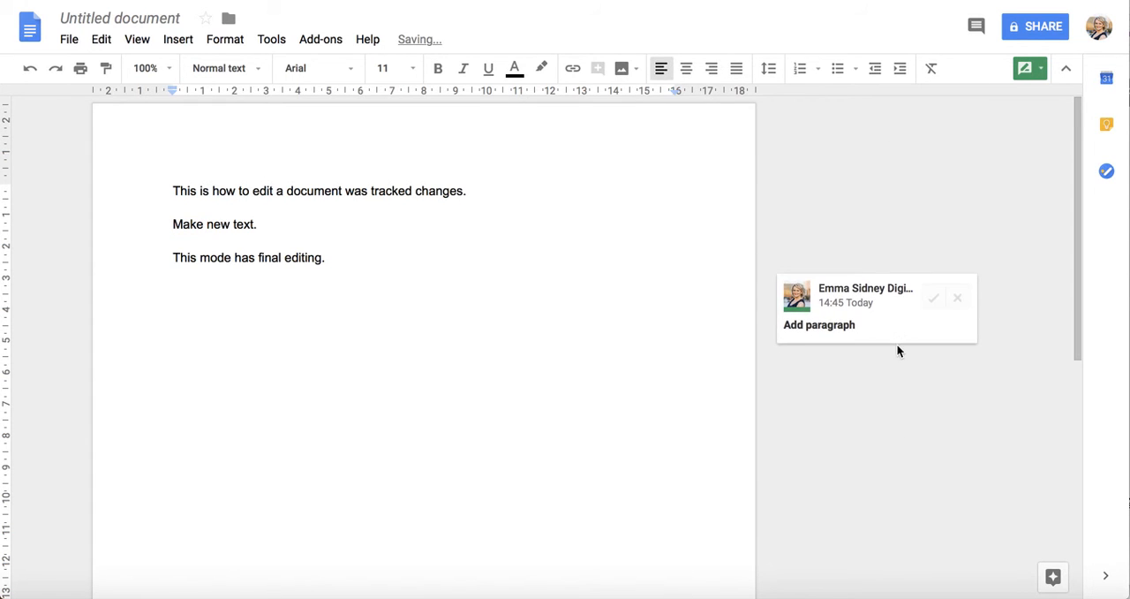
{"action": "left_click", "coordinate": [934, 298]}
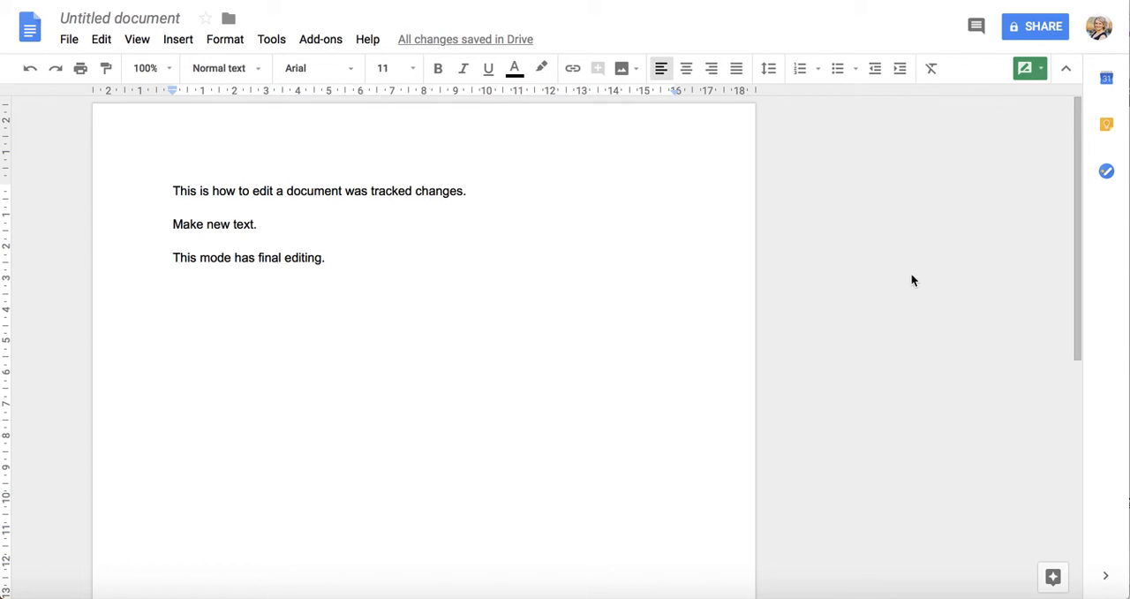
Step: Open the document's version history to see its earlier versions
{"action": "left_click", "coordinate": [69, 40]}
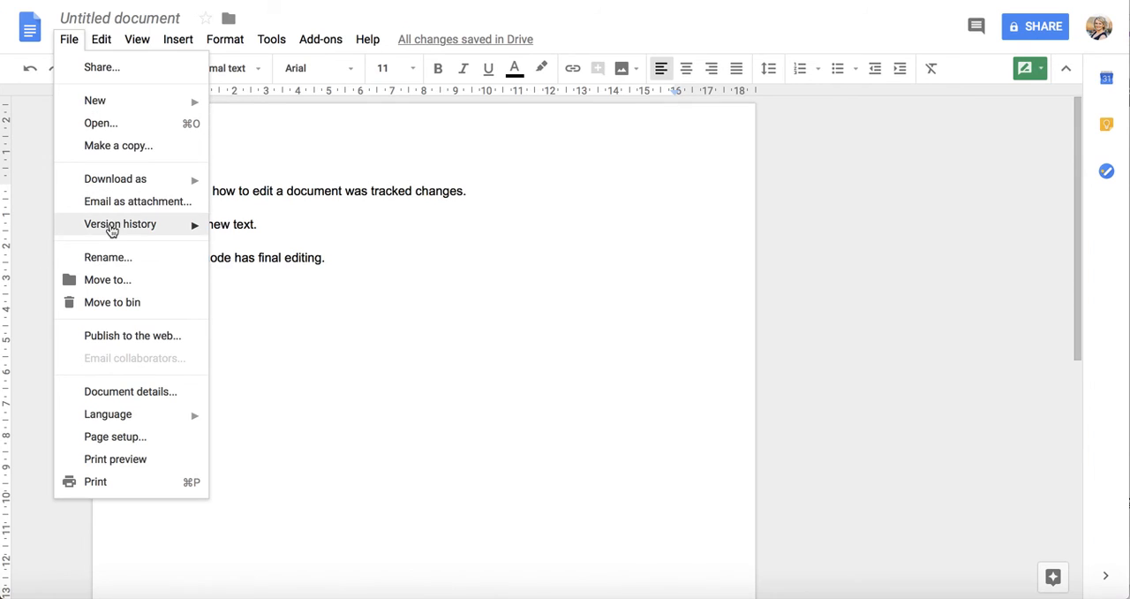
{"action": "mouse_move", "coordinate": [110, 227]}
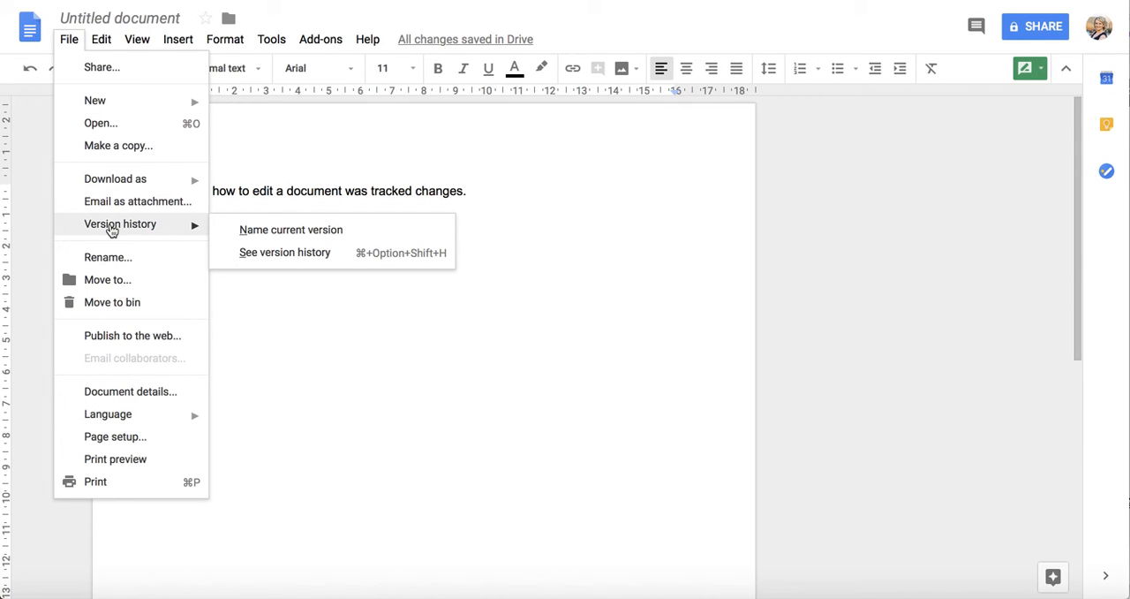
{"action": "left_click", "coordinate": [257, 253]}
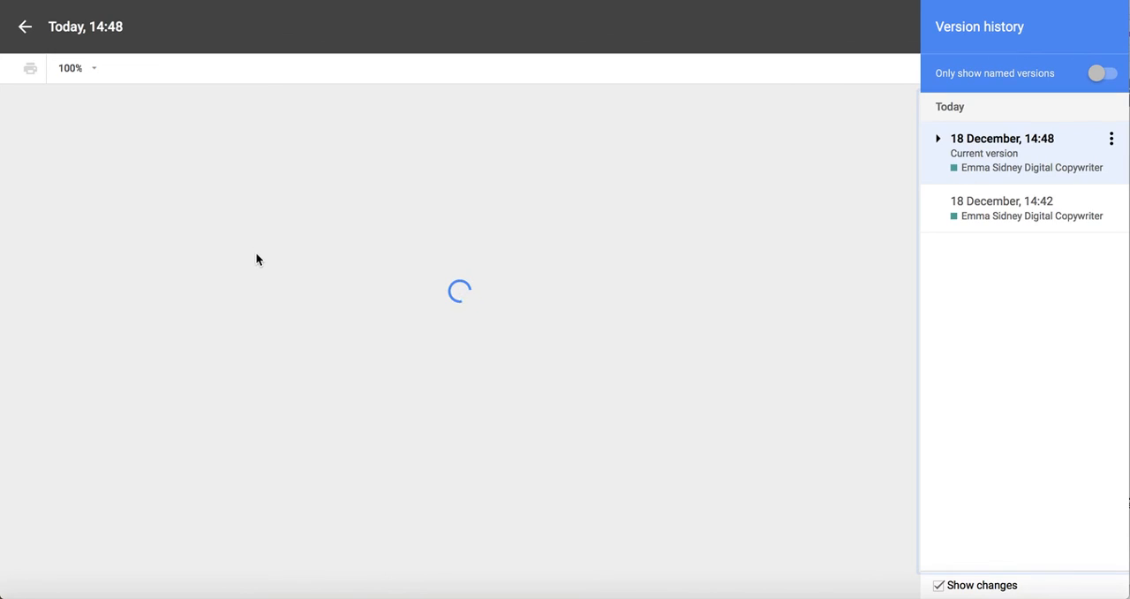